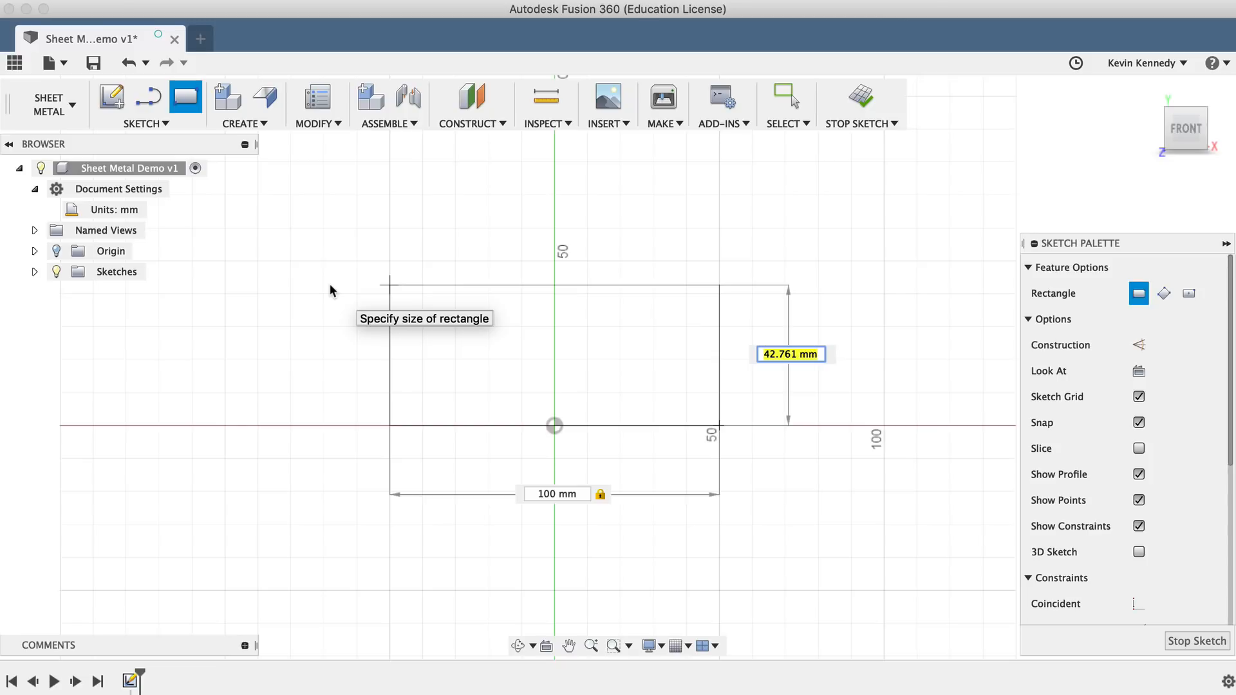
Set the rectangle's height to 50 mm, place it and finish the sketch.
{"action": "type", "text": "50"}
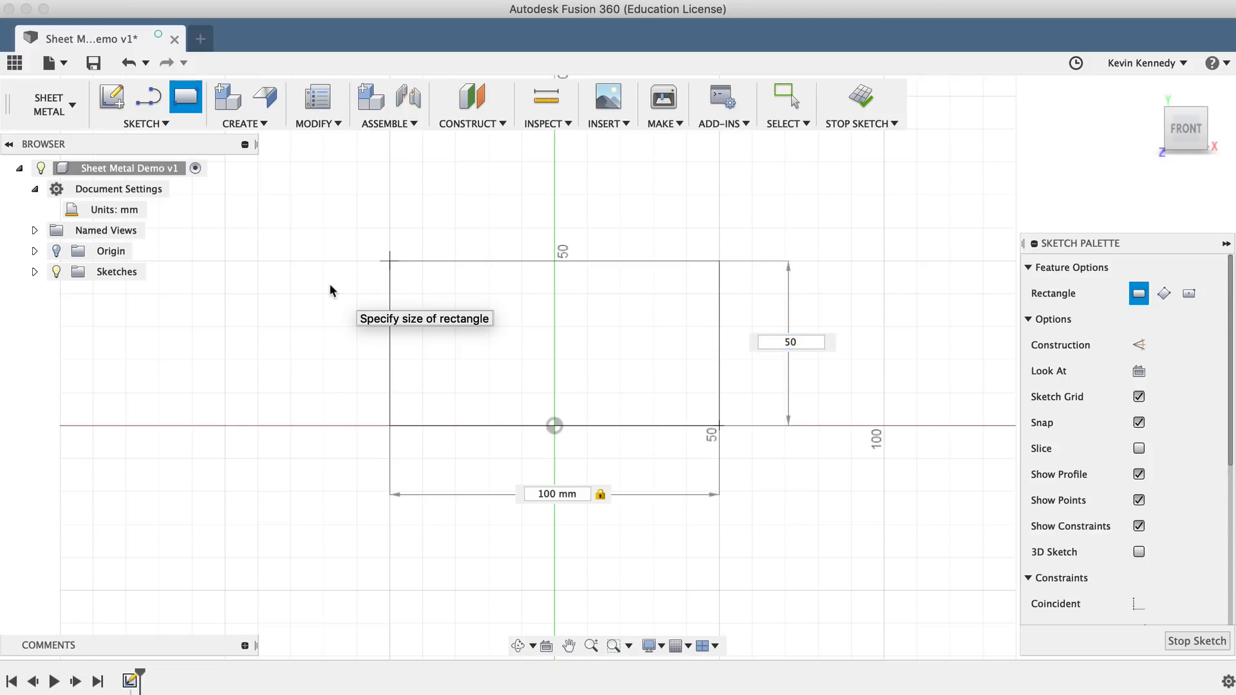
{"action": "key", "text": "Tab"}
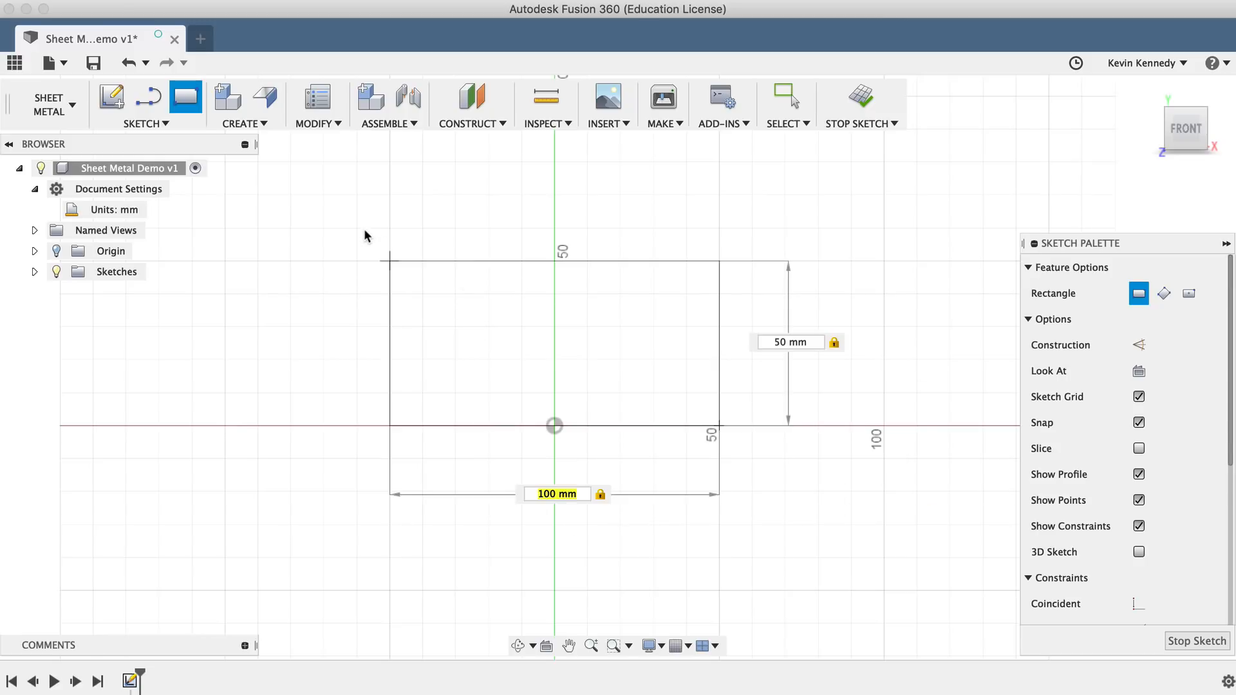
{"action": "key", "text": "Return"}
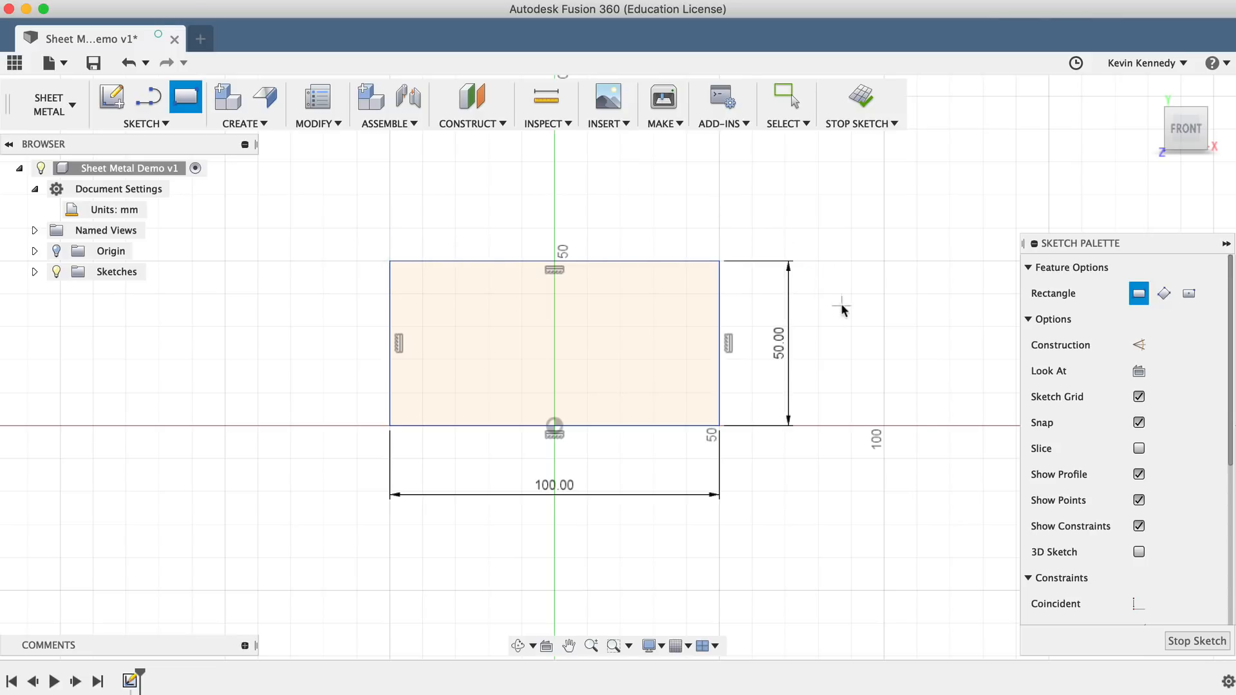
{"action": "left_click", "coordinate": [1180, 641]}
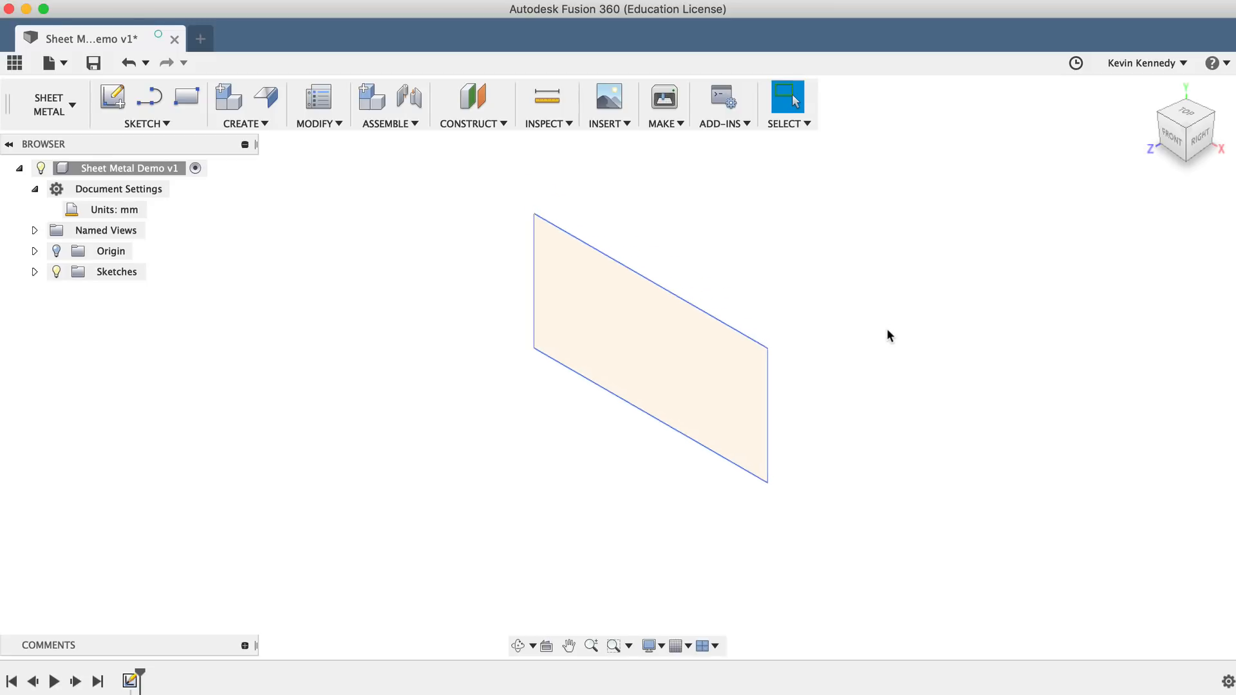
Create a base flange from the rectangle profile as a new component, with Side 1 thickness and the library's Steel (mm) rule.
{"action": "scroll", "coordinate": [882, 336], "scroll_direction": "up", "scroll_amount": 2}
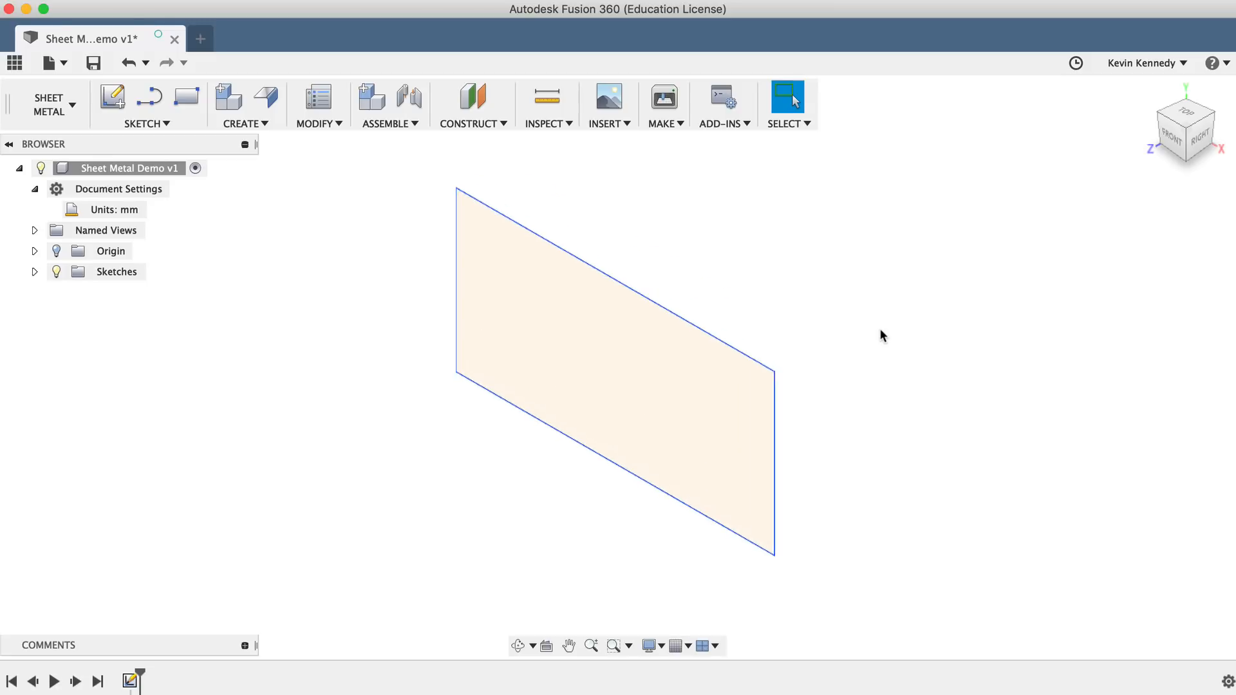
{"action": "left_click", "coordinate": [267, 103]}
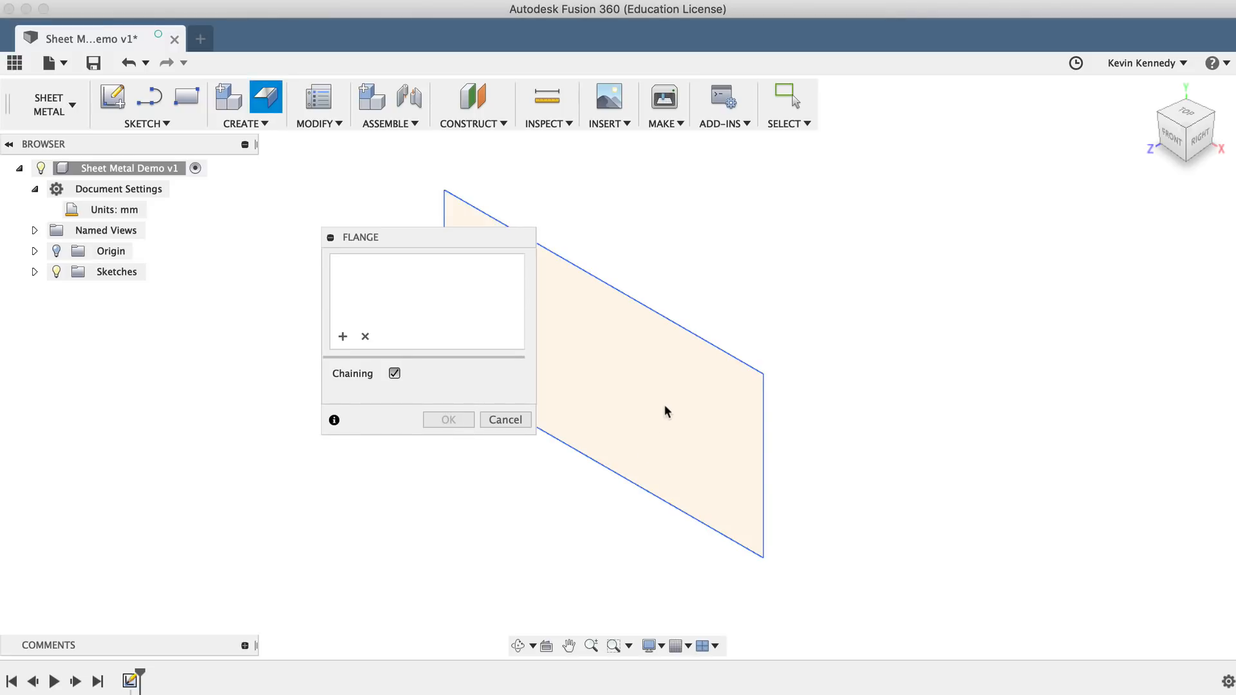
{"action": "left_click", "coordinate": [684, 386]}
{"action": "left_click_drag", "start_coordinate": [419, 234], "coordinate": [920, 202]}
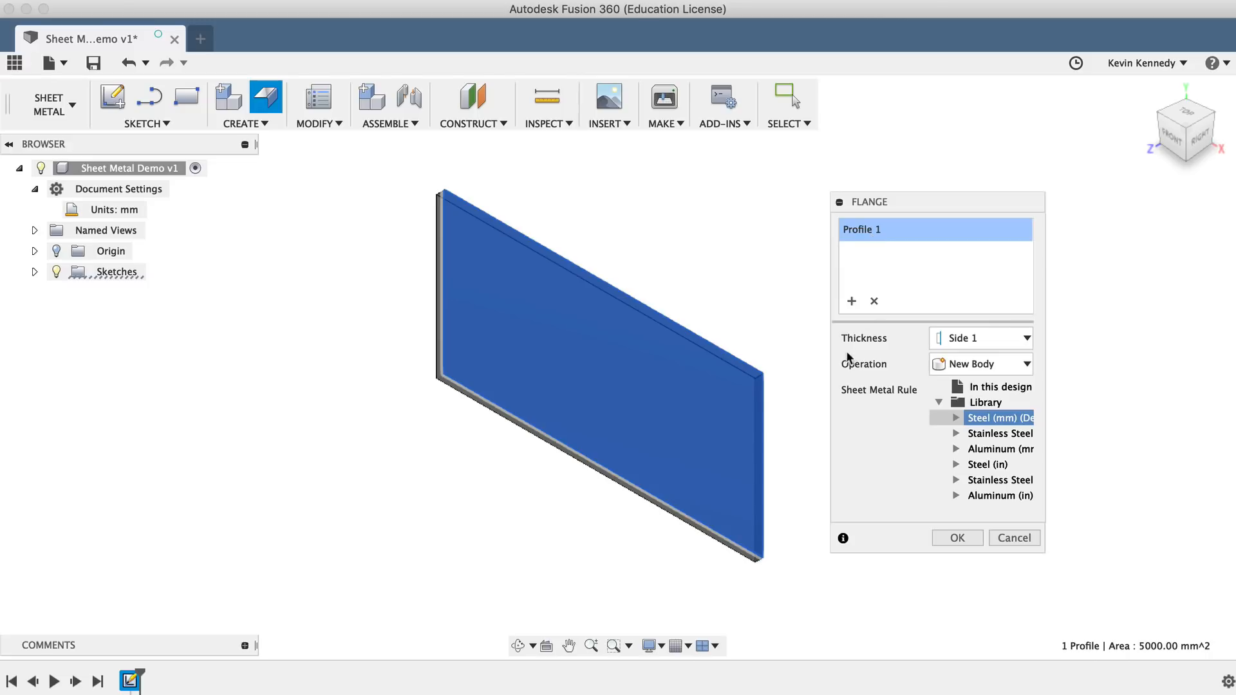
{"action": "left_click", "coordinate": [1010, 338]}
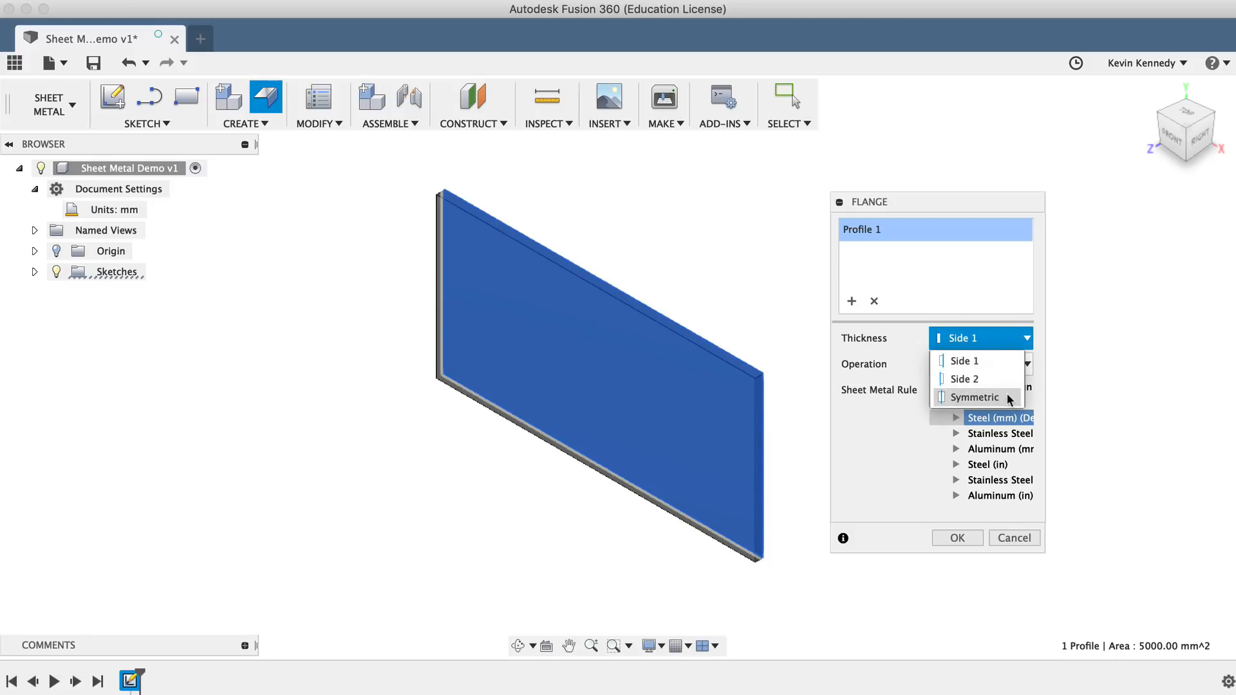
{"action": "left_click", "coordinate": [902, 422]}
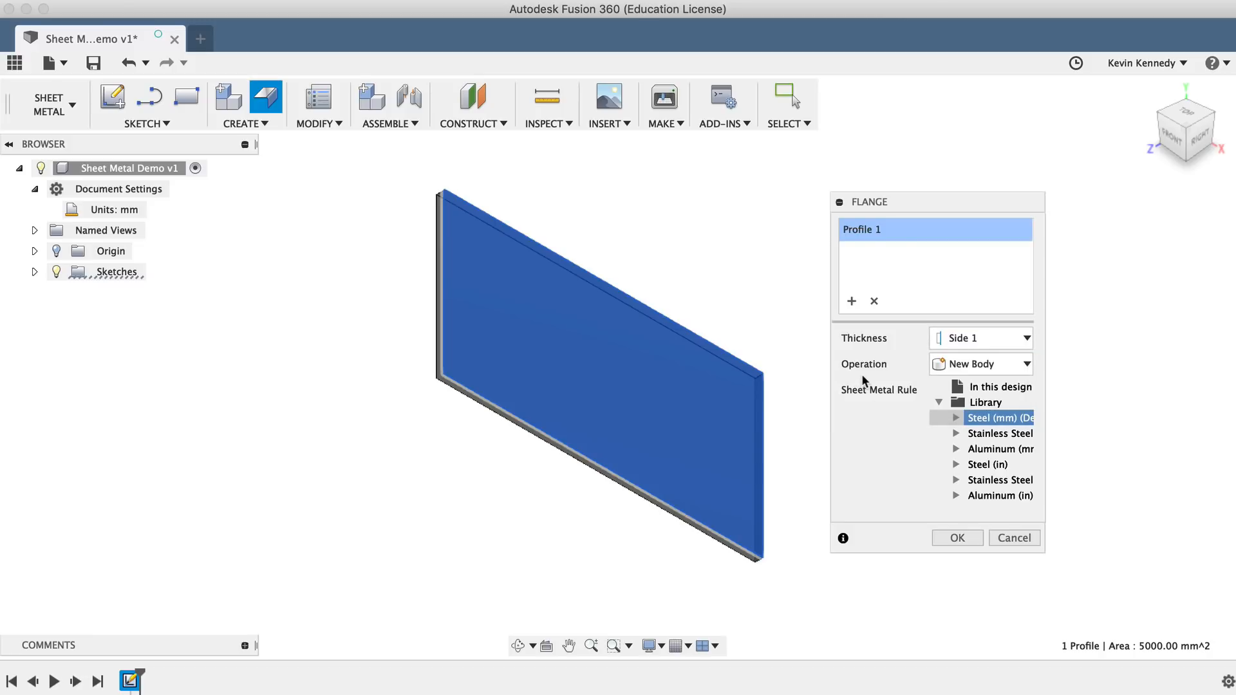
{"action": "left_click", "coordinate": [974, 364]}
{"action": "left_click", "coordinate": [995, 404]}
{"action": "left_click", "coordinate": [939, 404]}
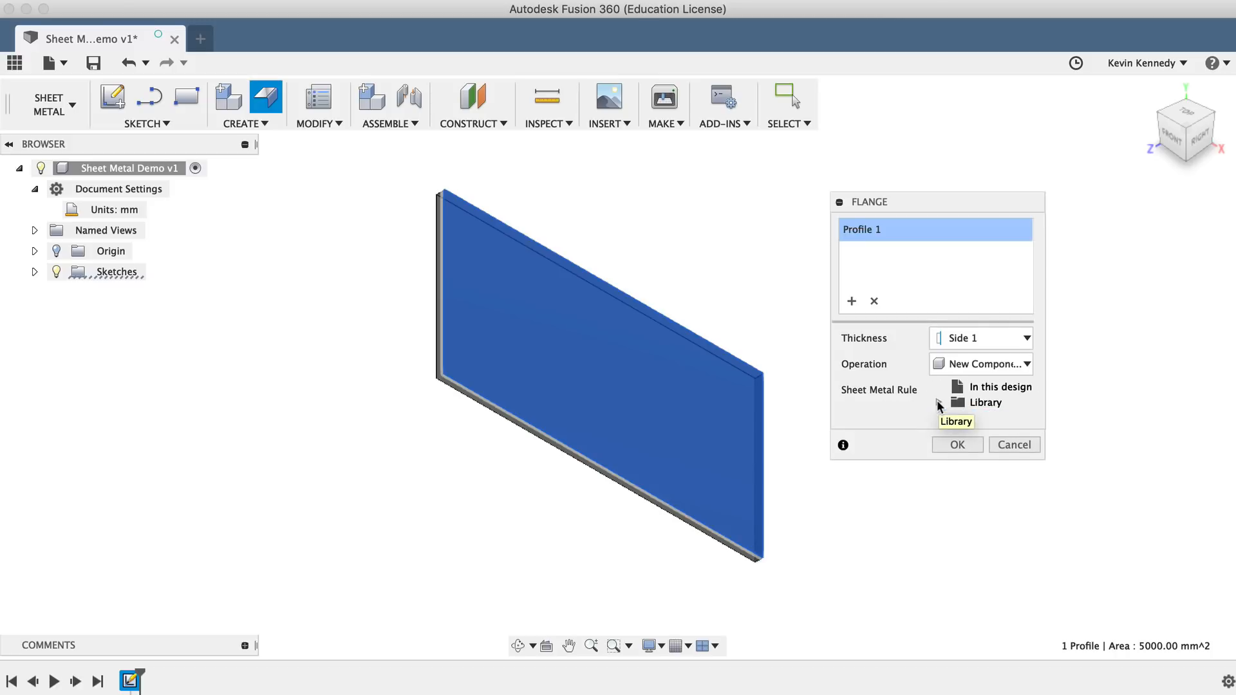
{"action": "left_click", "coordinate": [939, 404]}
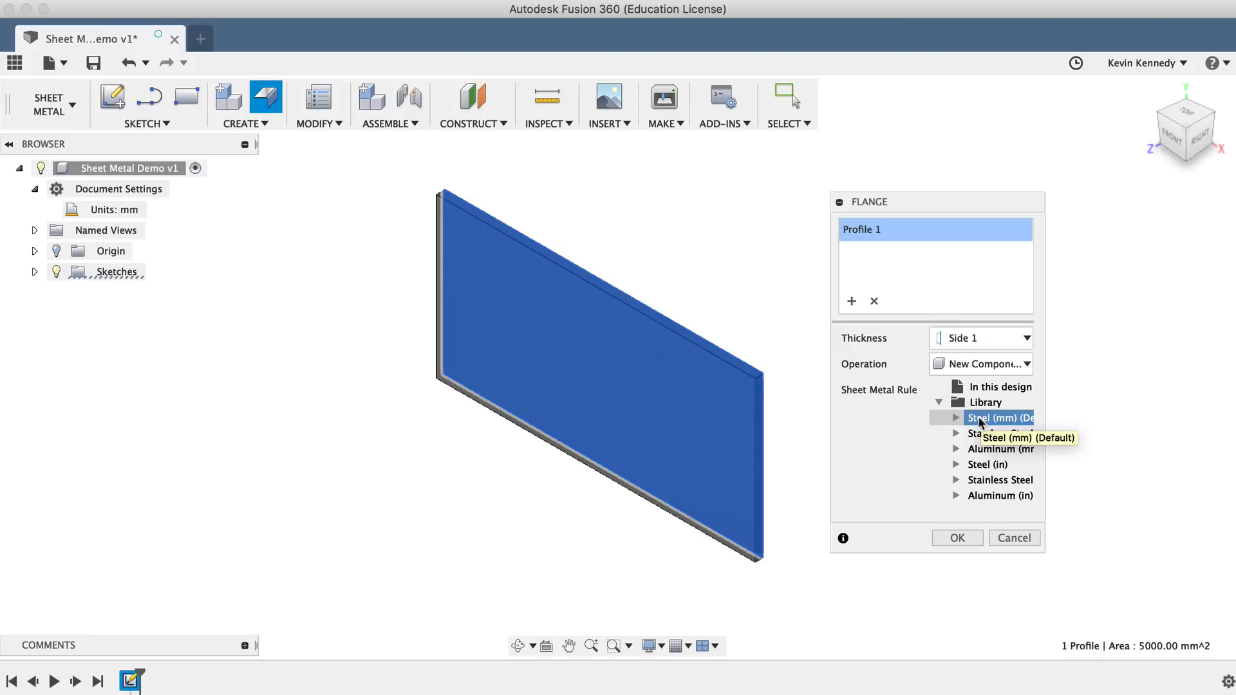
{"action": "left_click", "coordinate": [957, 537]}
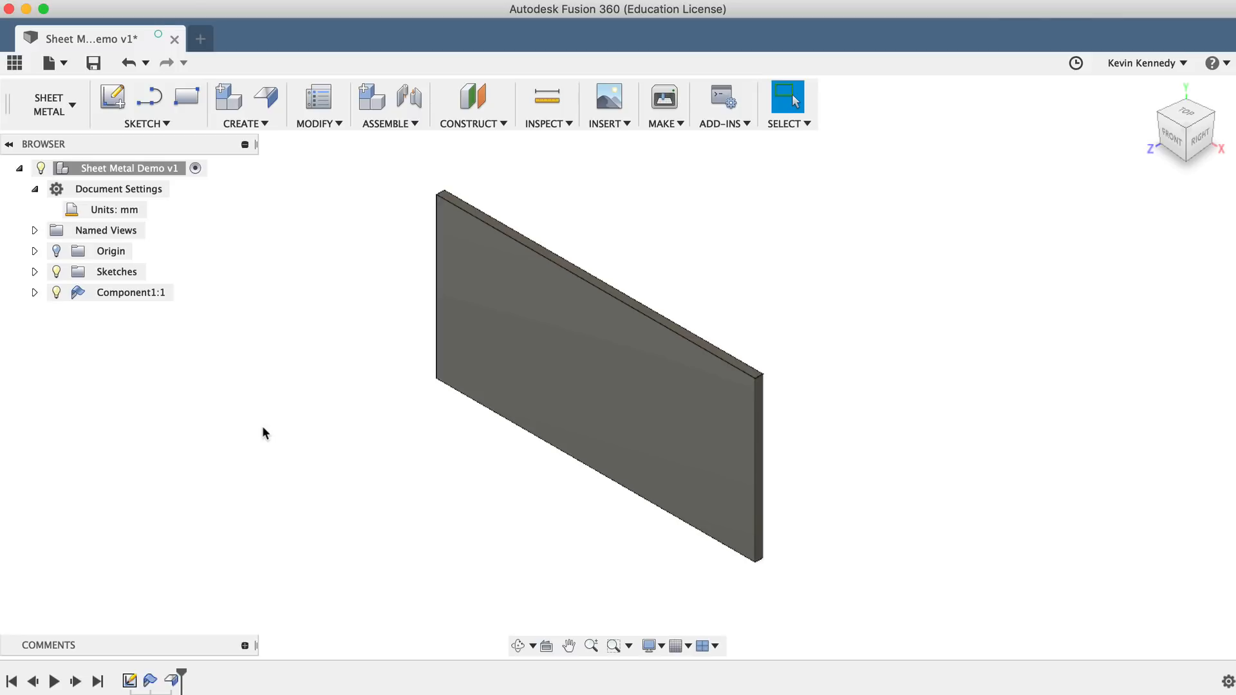
Set up 25 mm high flanges on the plate's upper, lower and left-hand front edges.
{"action": "left_click", "coordinate": [266, 100]}
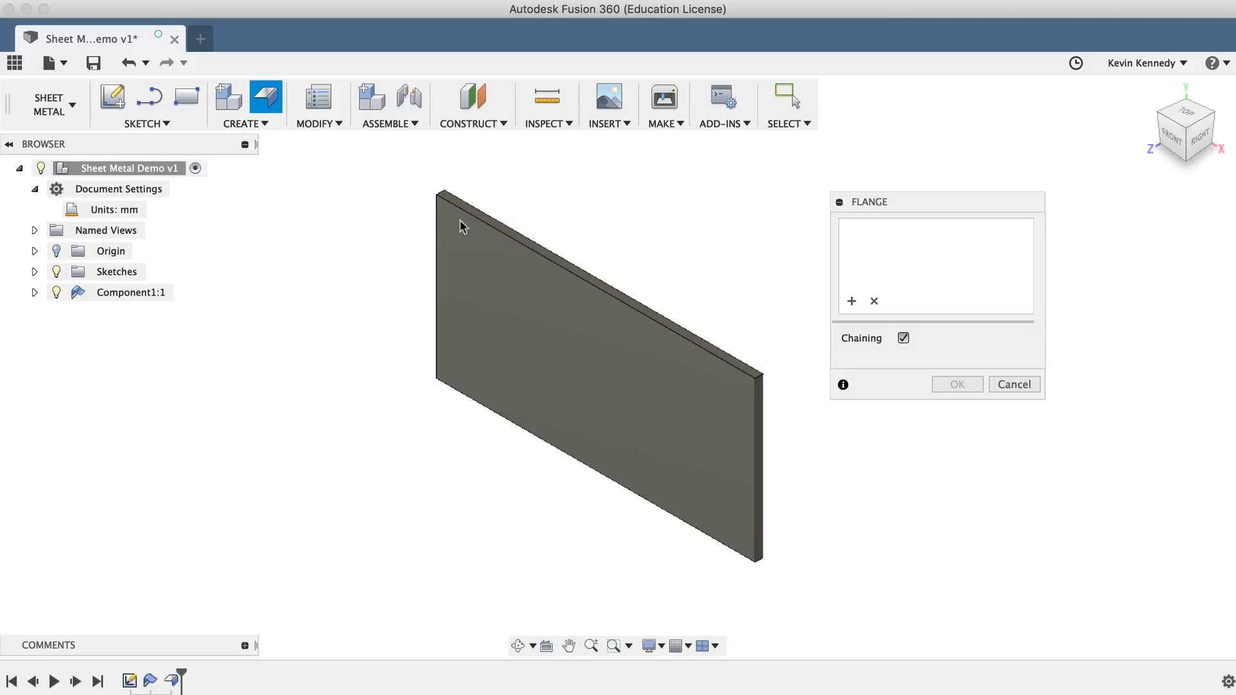
{"action": "left_click", "coordinate": [491, 236]}
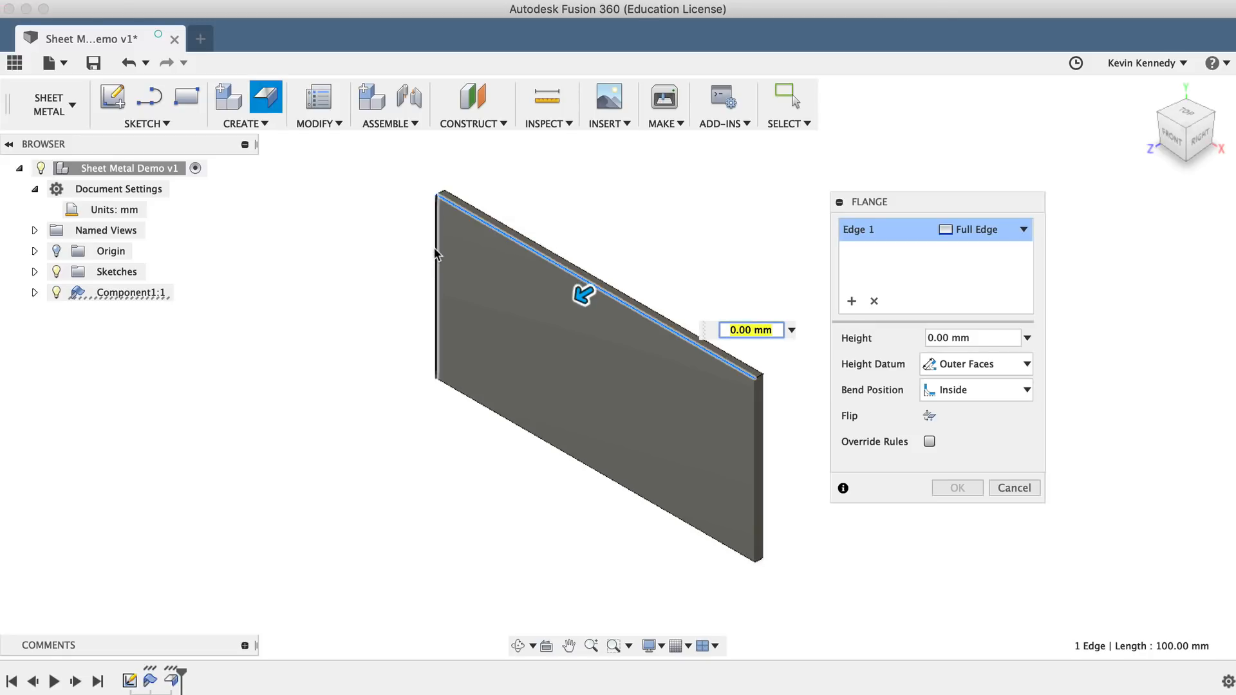
{"action": "left_click", "coordinate": [435, 255]}
{"action": "left_click", "coordinate": [485, 410]}
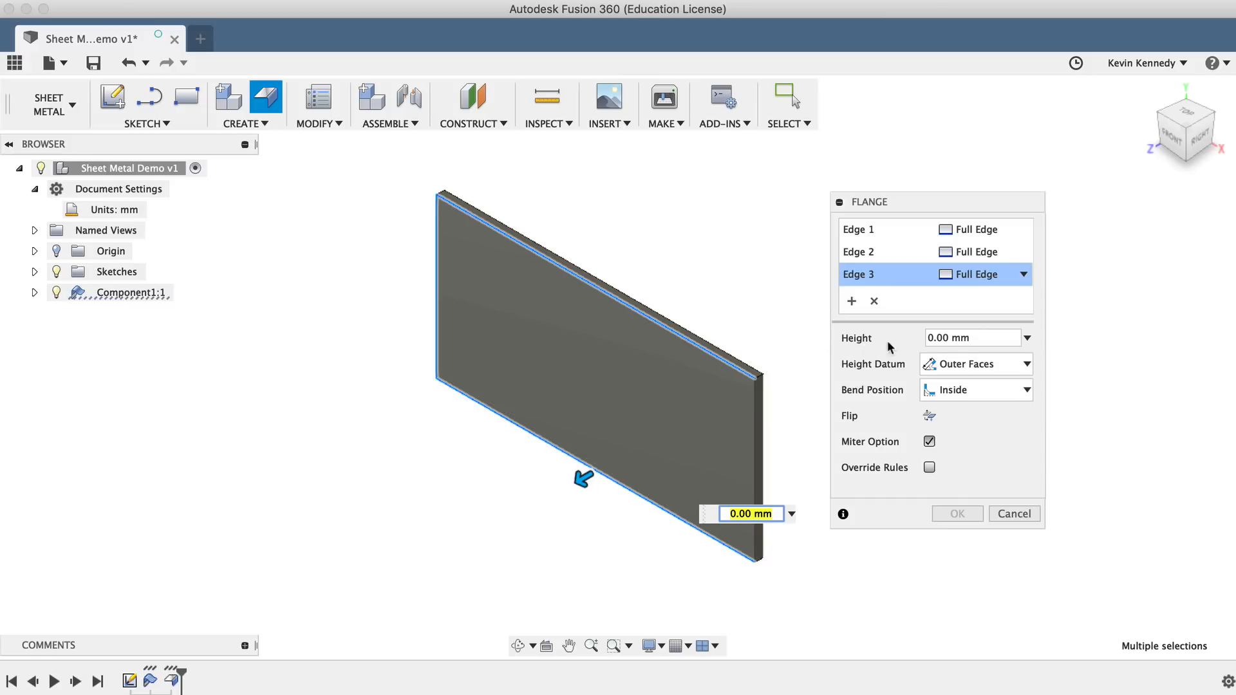
{"action": "left_click", "coordinate": [929, 340]}
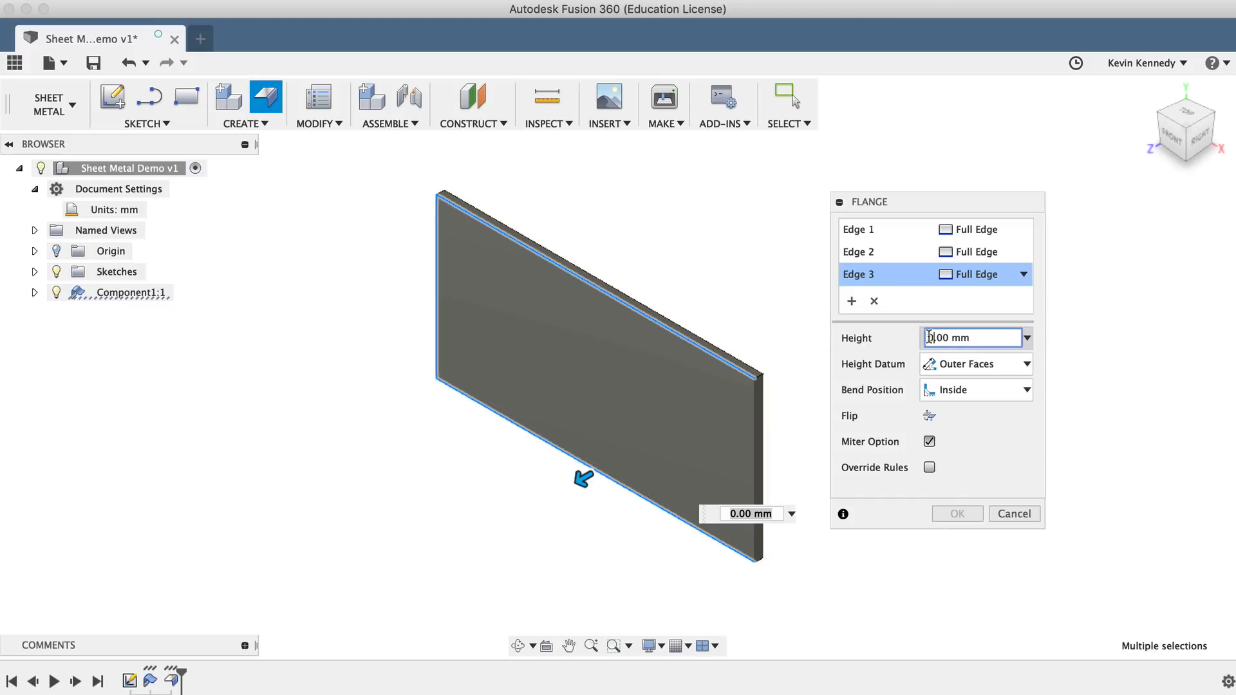
{"action": "type", "text": "25"}
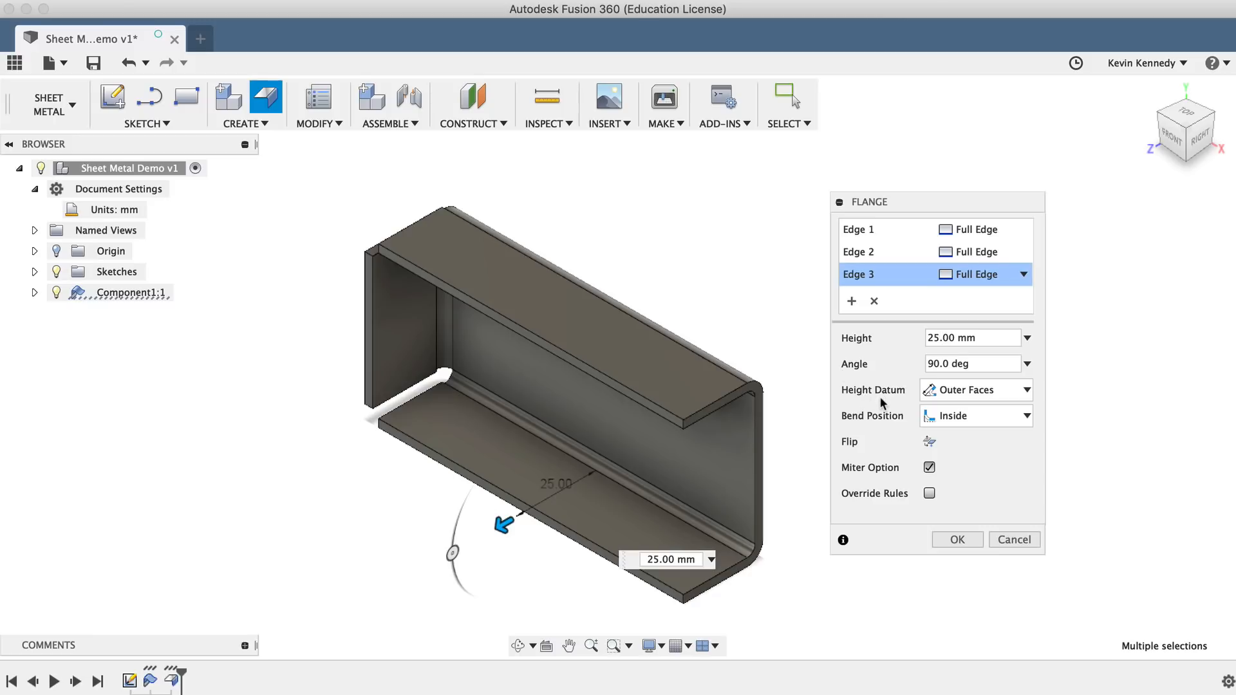
Review the flange options, keep the Inside bend position with mitering on and rule overrides off, and create the flanges.
{"action": "left_click", "coordinate": [992, 415]}
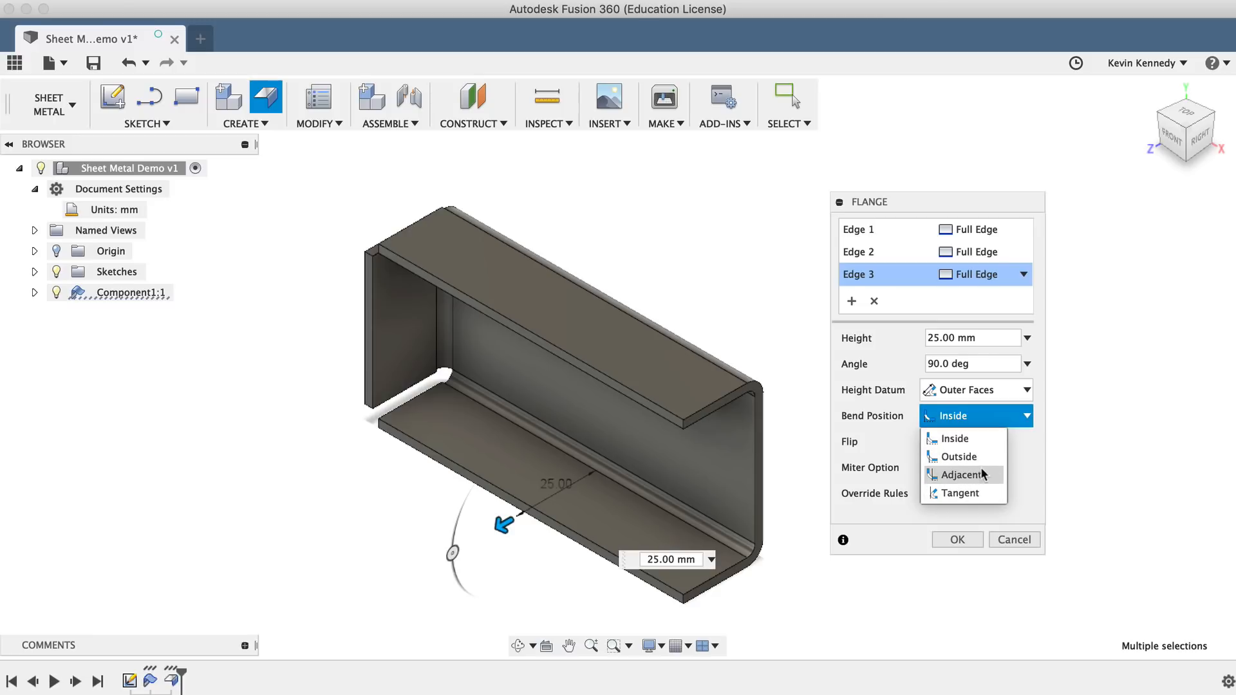
{"action": "left_click", "coordinate": [1030, 468]}
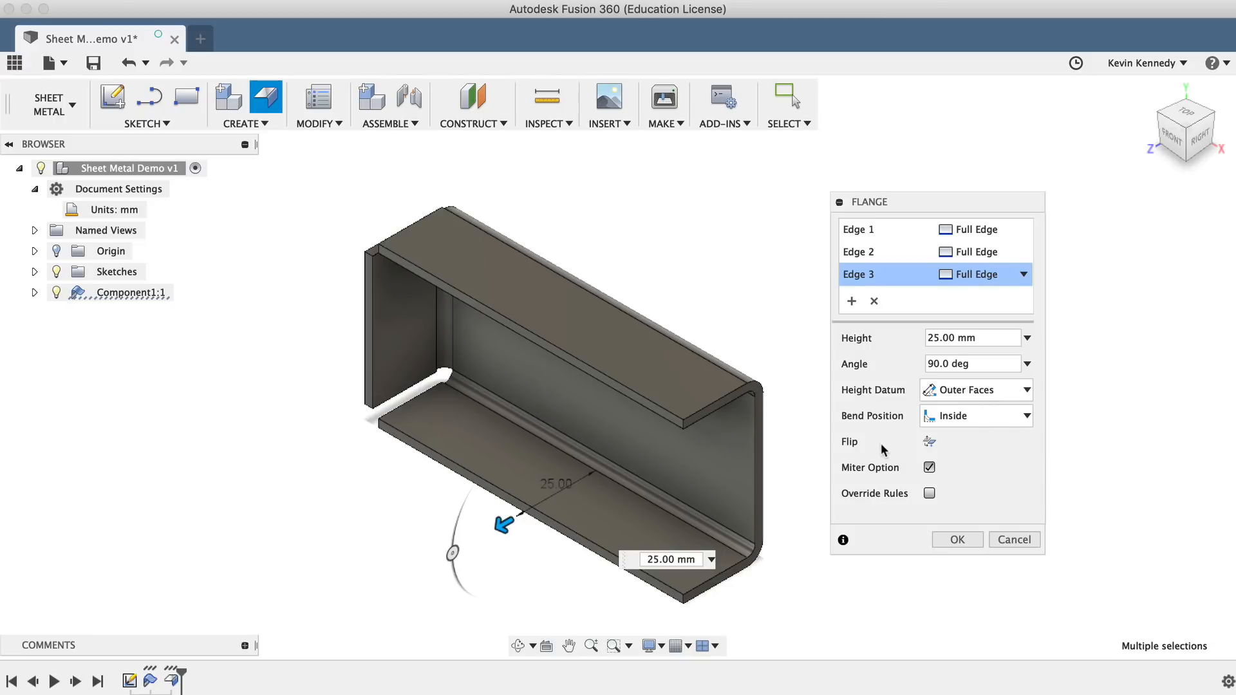
{"action": "left_click", "coordinate": [929, 442]}
{"action": "left_click", "coordinate": [929, 468]}
{"action": "left_click", "coordinate": [929, 468]}
{"action": "left_click", "coordinate": [927, 494]}
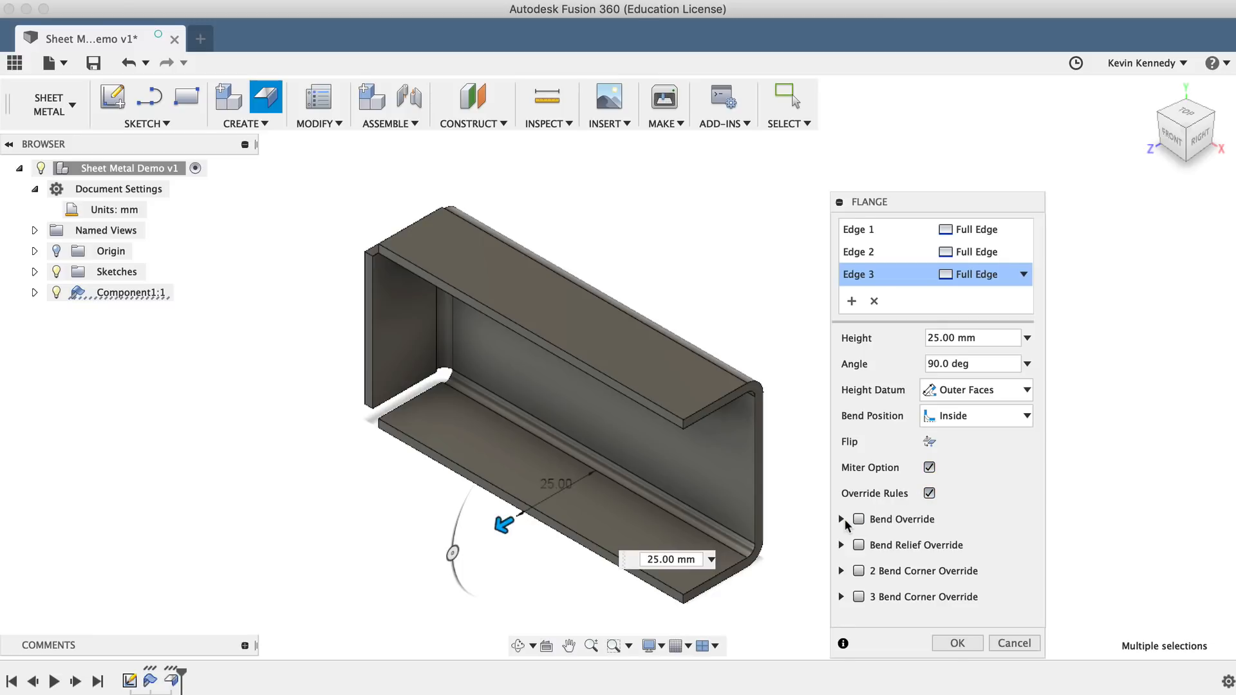
{"action": "left_click", "coordinate": [930, 494]}
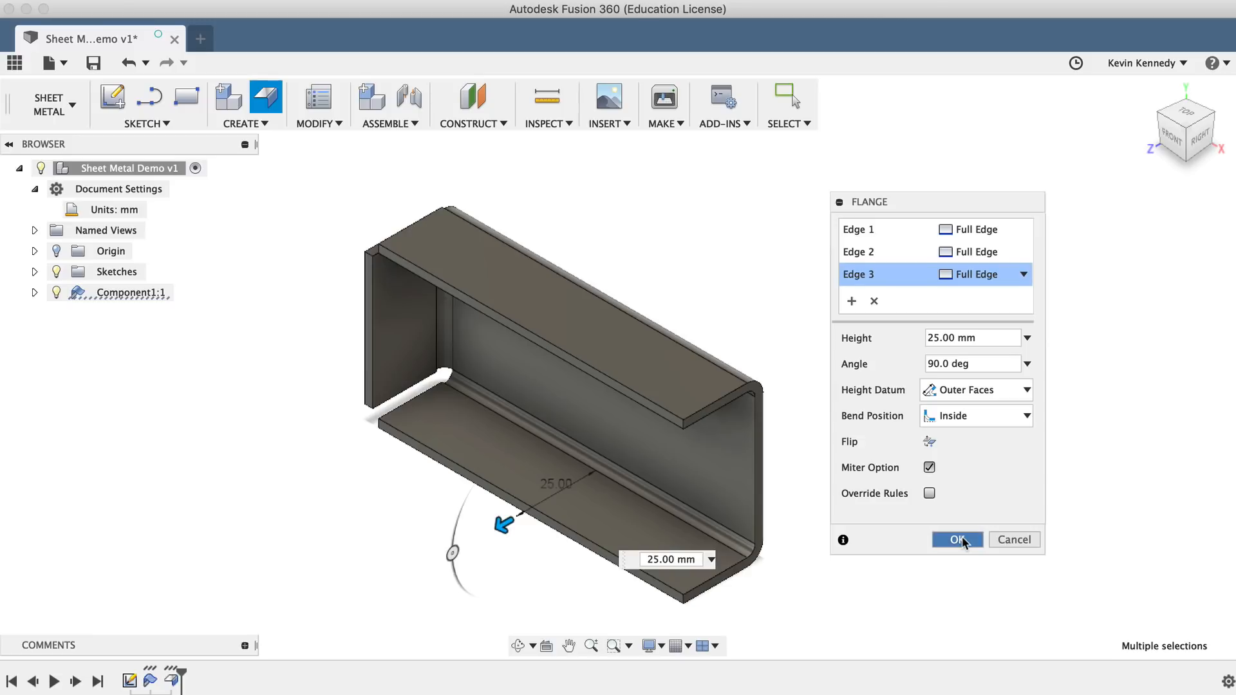
{"action": "left_click", "coordinate": [960, 540]}
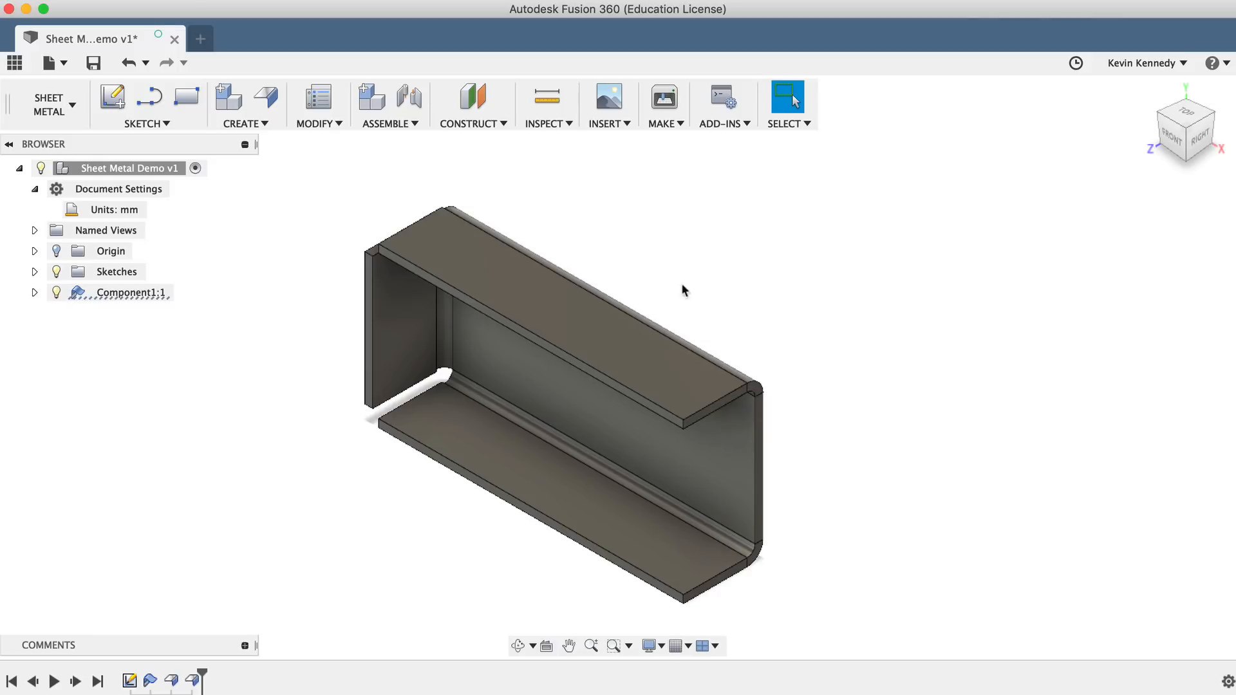
Start a new sheet metal rule based on the Steel (mm) rule in this design.
{"action": "left_click", "coordinate": [327, 122]}
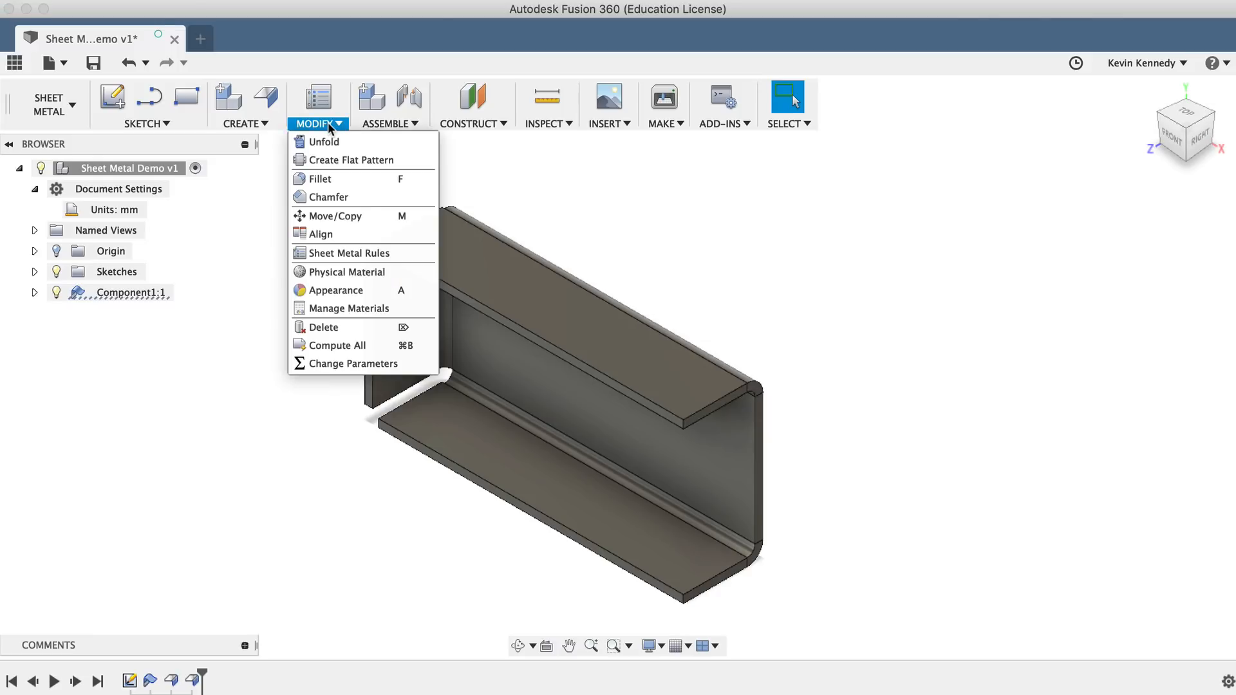
{"action": "left_click", "coordinate": [336, 254]}
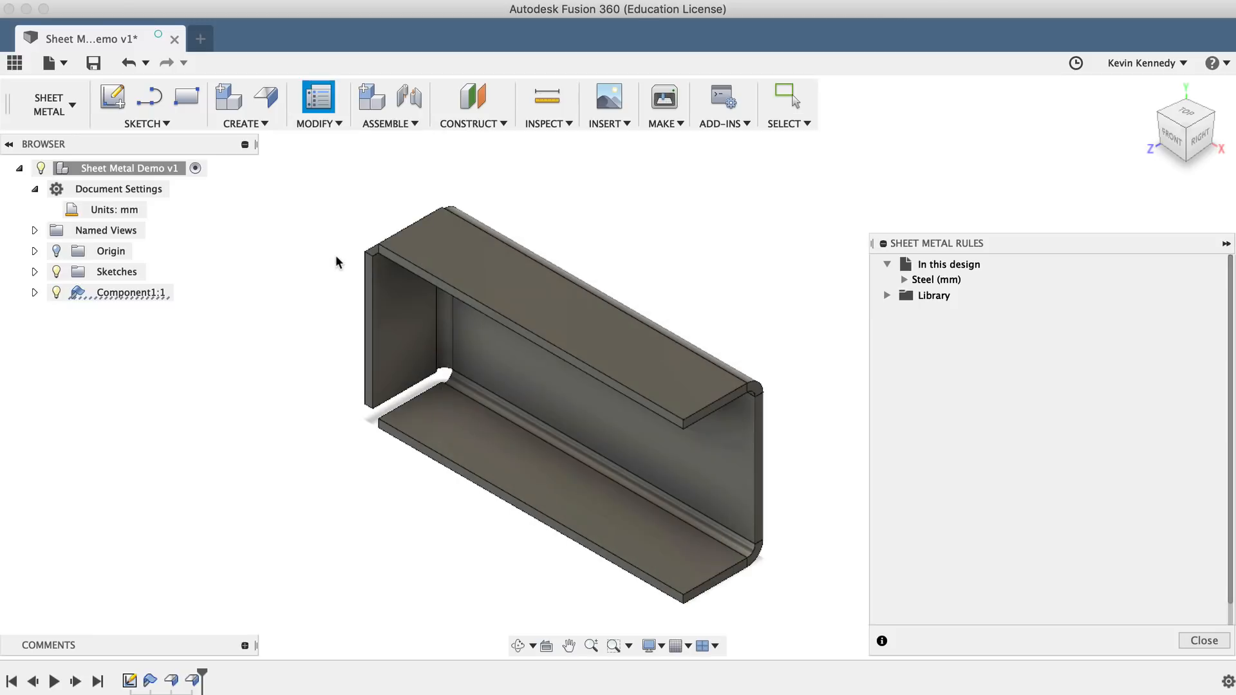
{"action": "left_click_drag", "start_coordinate": [922, 242], "coordinate": [860, 192]}
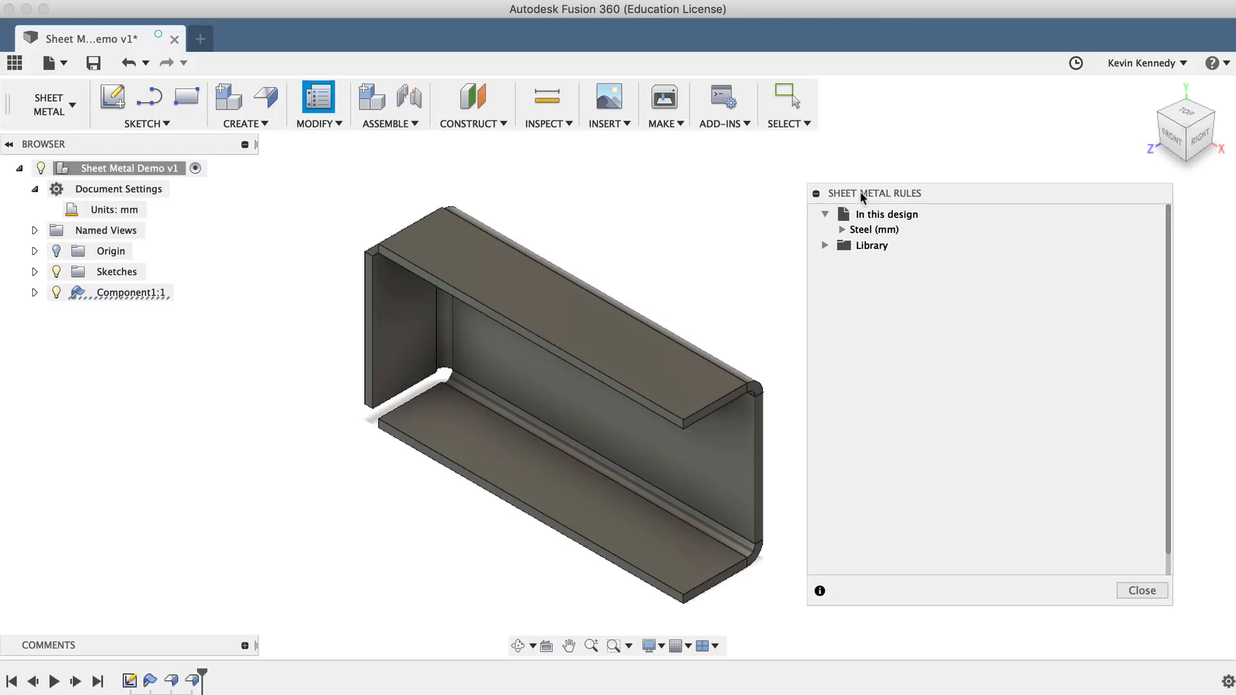
{"action": "mouse_move", "coordinate": [858, 232]}
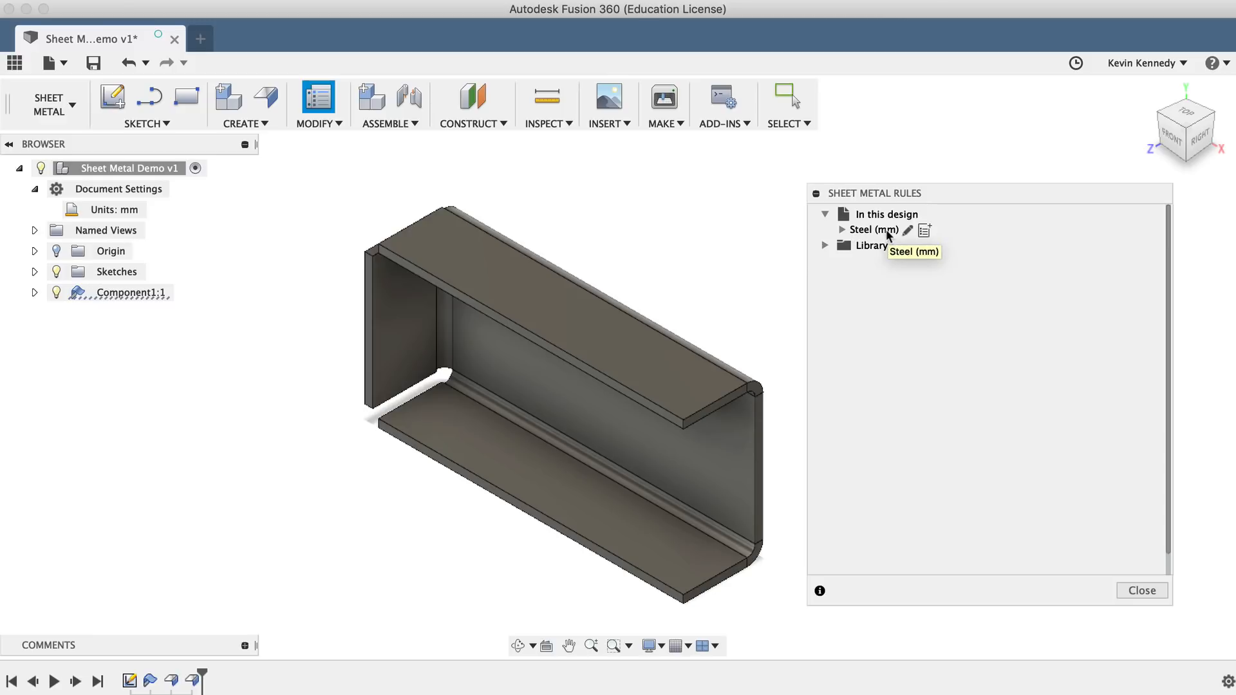
{"action": "left_click", "coordinate": [886, 233]}
{"action": "right_click", "coordinate": [886, 233]}
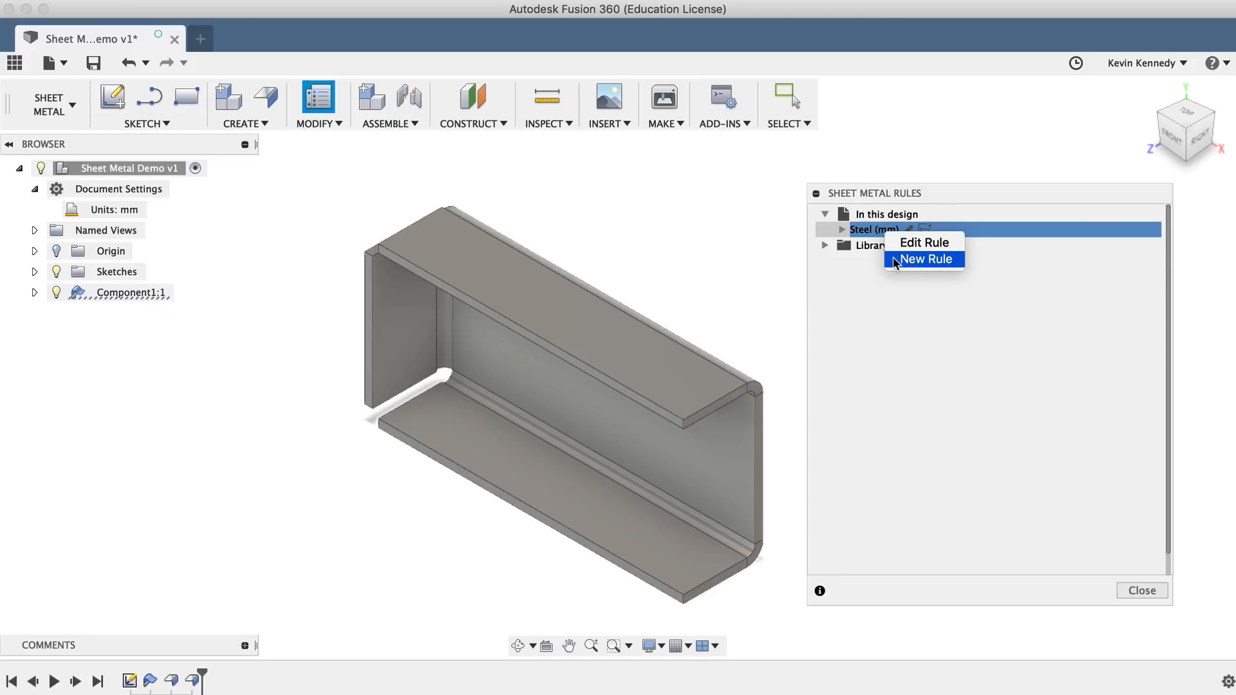
{"action": "left_click", "coordinate": [925, 258]}
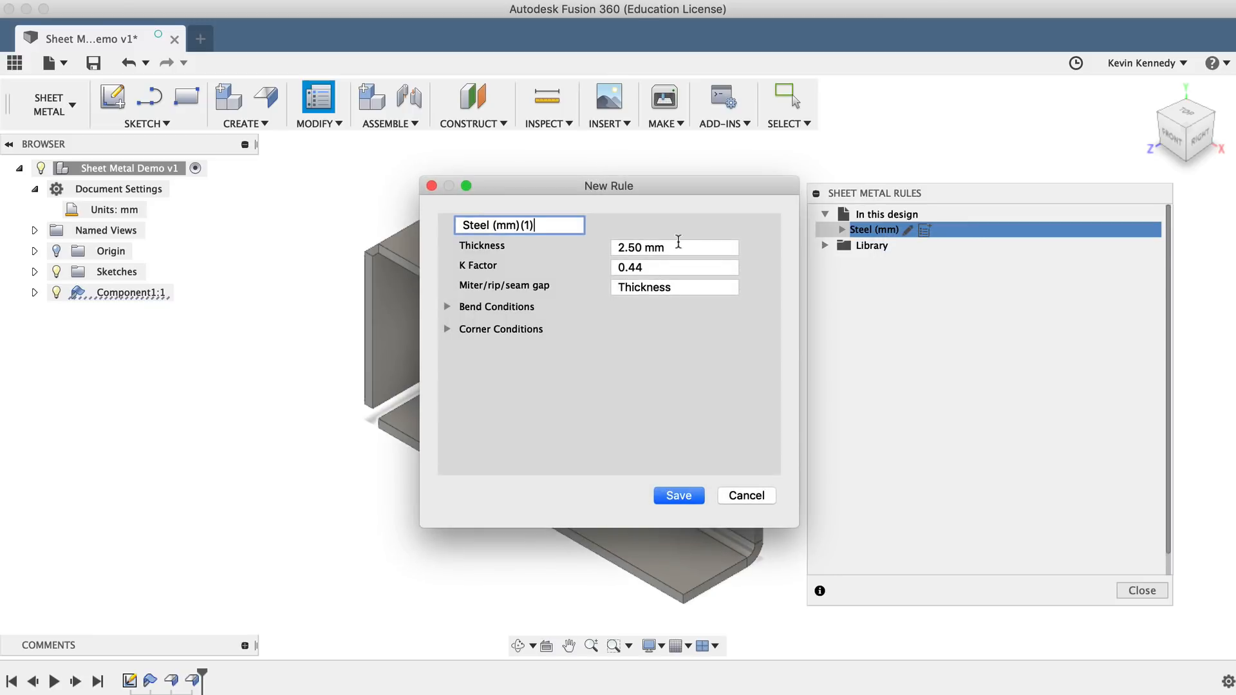
Name the new rule Steel (mm)Demo and set its thickness to 1.50 mm.
{"action": "left_click_drag", "start_coordinate": [521, 224], "coordinate": [543, 223]}
{"action": "key", "text": "BackSpace"}
{"action": "type", "text": "Demo"}
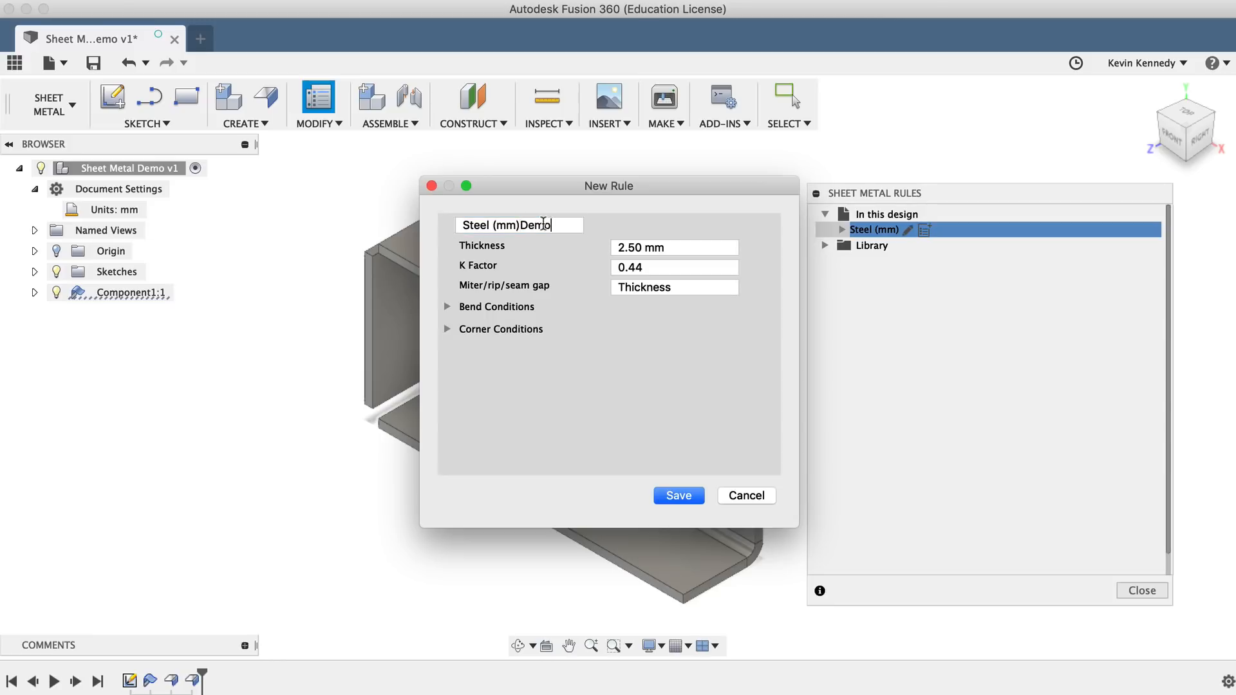
{"action": "left_click", "coordinate": [615, 247]}
{"action": "type", "text": "1"}
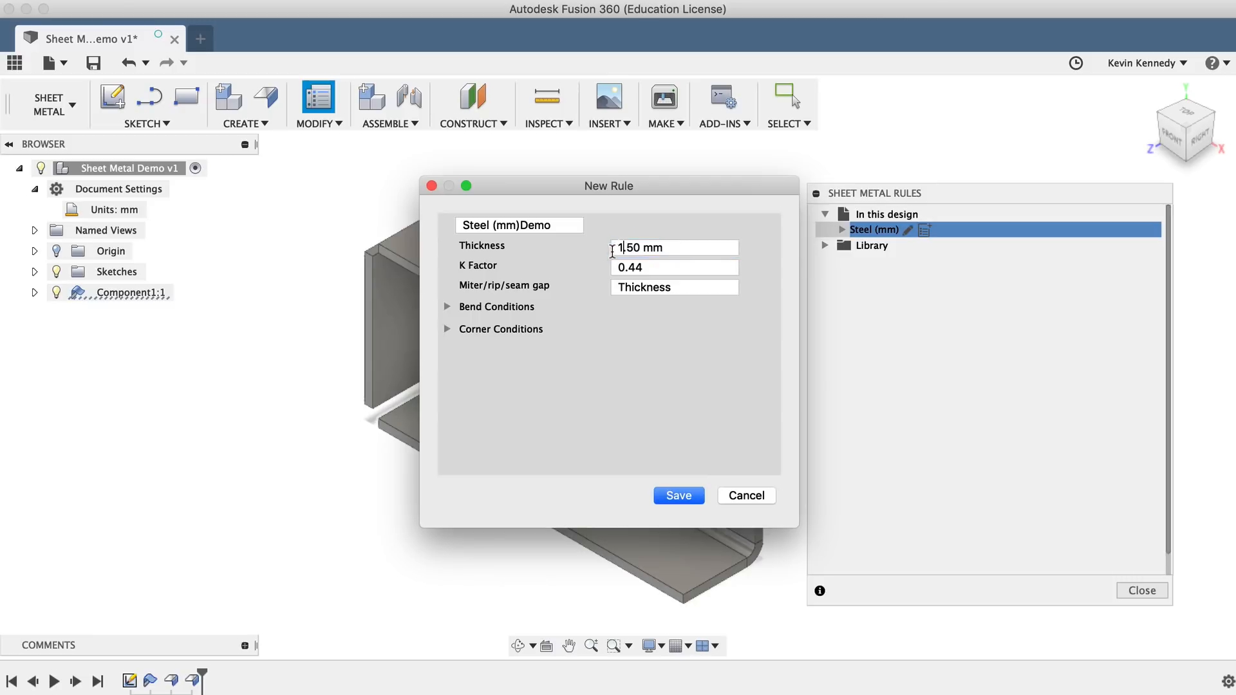
Set the bend radius in the new rule's bend conditions to Thickness * 1.15.
{"action": "left_click", "coordinate": [446, 307]}
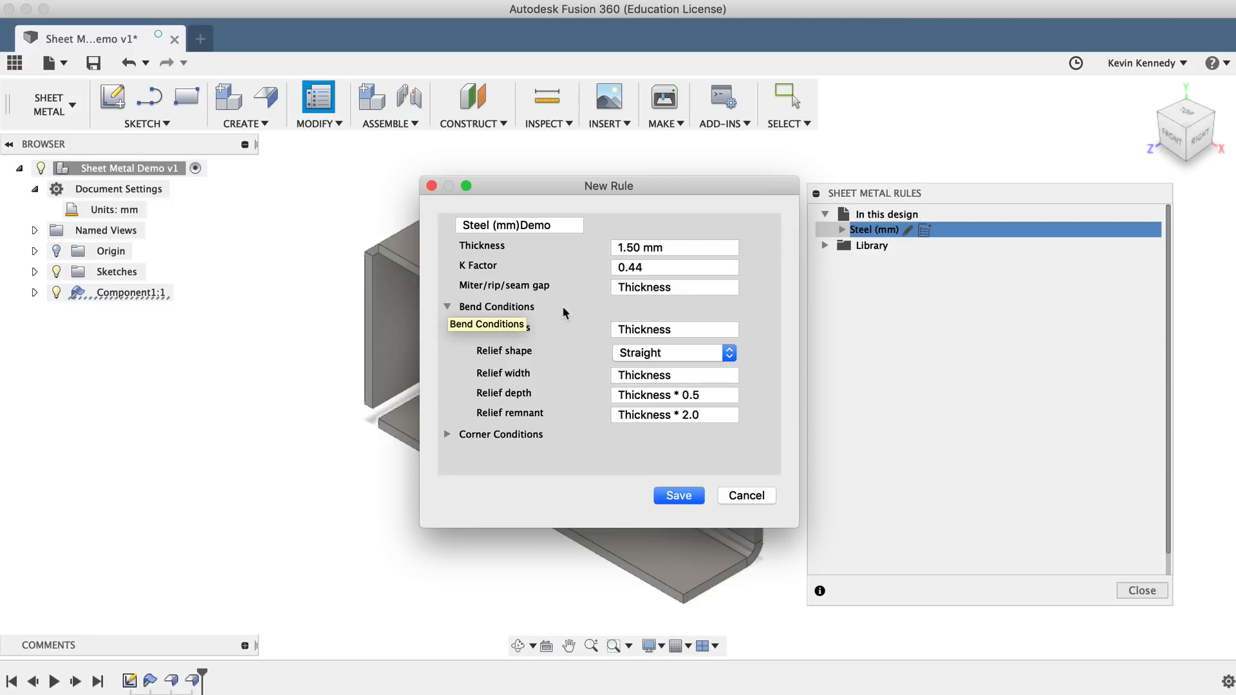
{"action": "left_click", "coordinate": [679, 331]}
{"action": "type", "text": "* 1.15"}
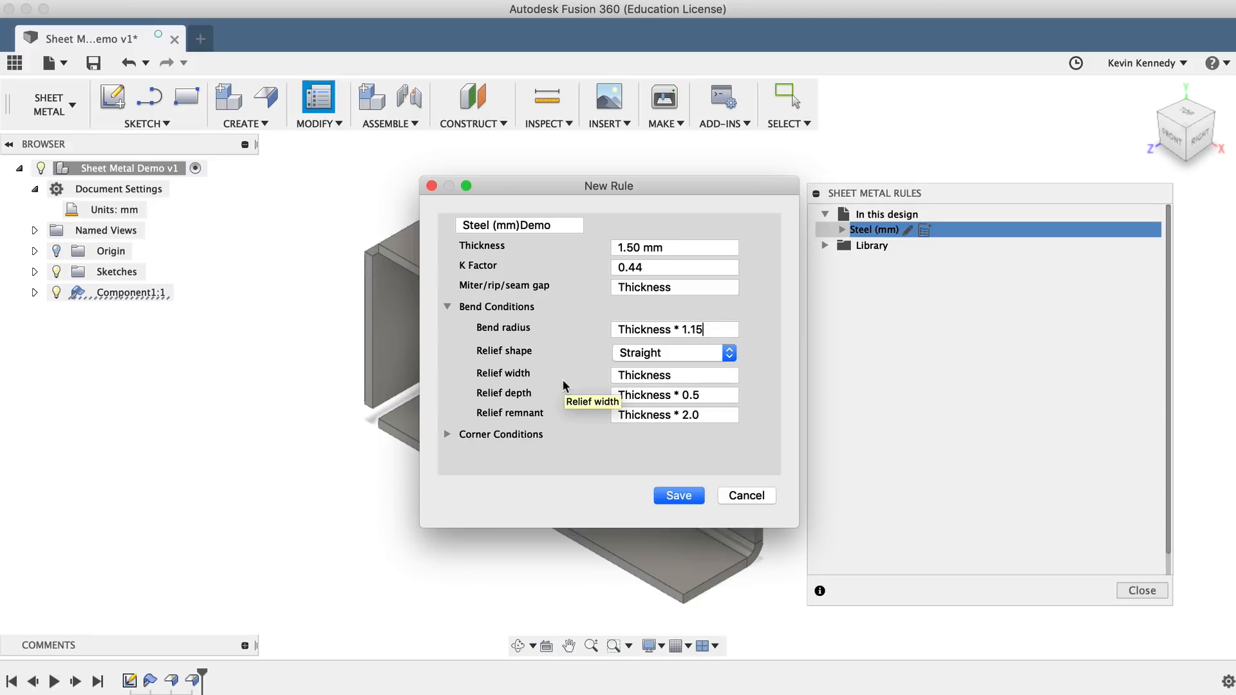
Set the relief shape for 2 Bend Intersection in the new rule's corner conditions to Square.
{"action": "left_click", "coordinate": [447, 434]}
{"action": "scroll", "coordinate": [518, 370], "scroll_direction": "down", "scroll_amount": 1}
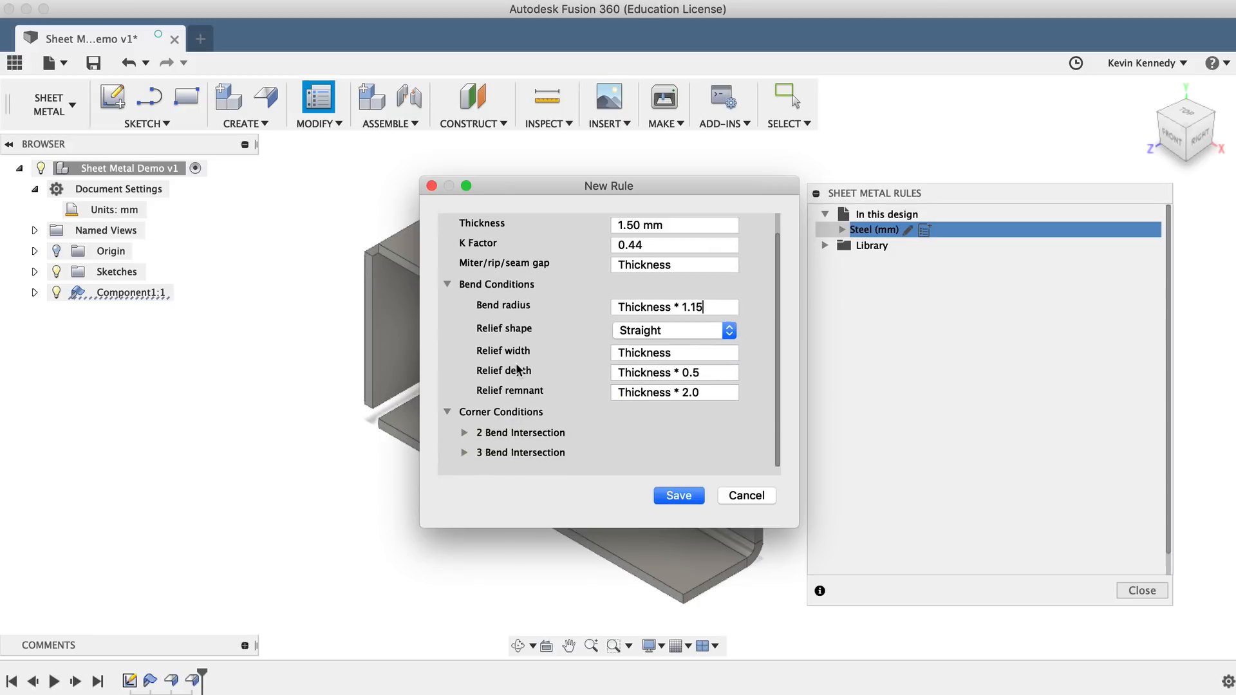
{"action": "left_click", "coordinate": [464, 432]}
{"action": "scroll", "coordinate": [499, 430], "scroll_direction": "down", "scroll_amount": 3}
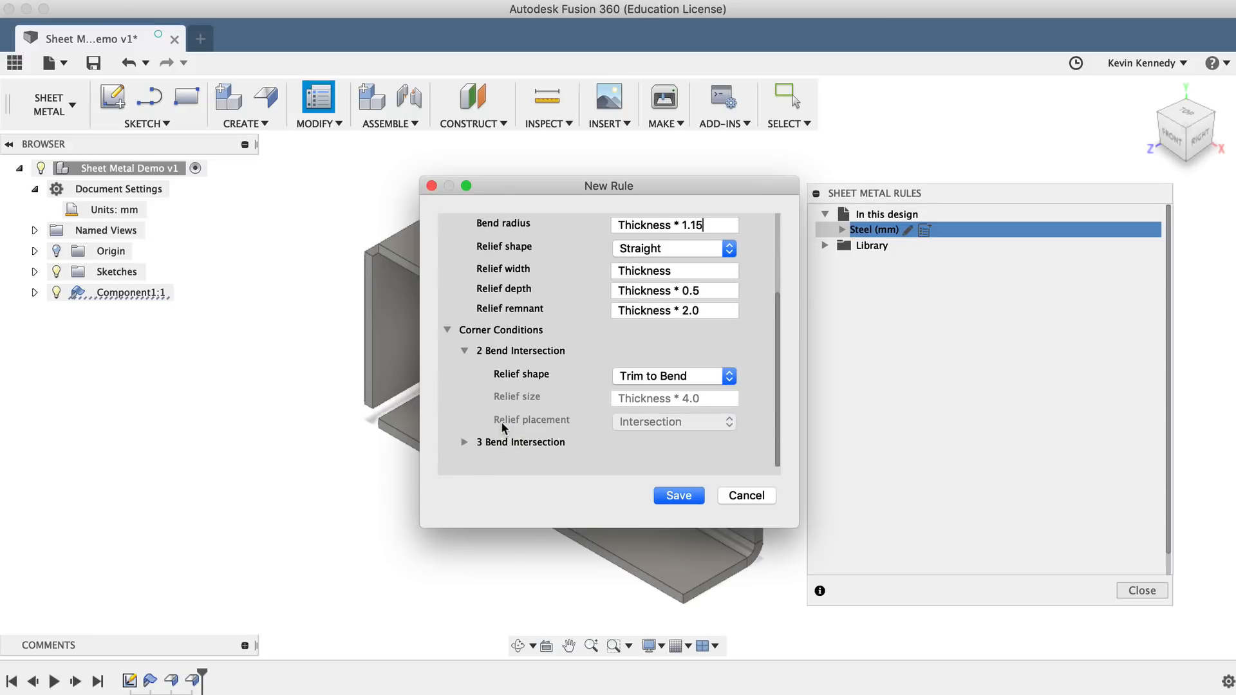
{"action": "left_click", "coordinate": [635, 378]}
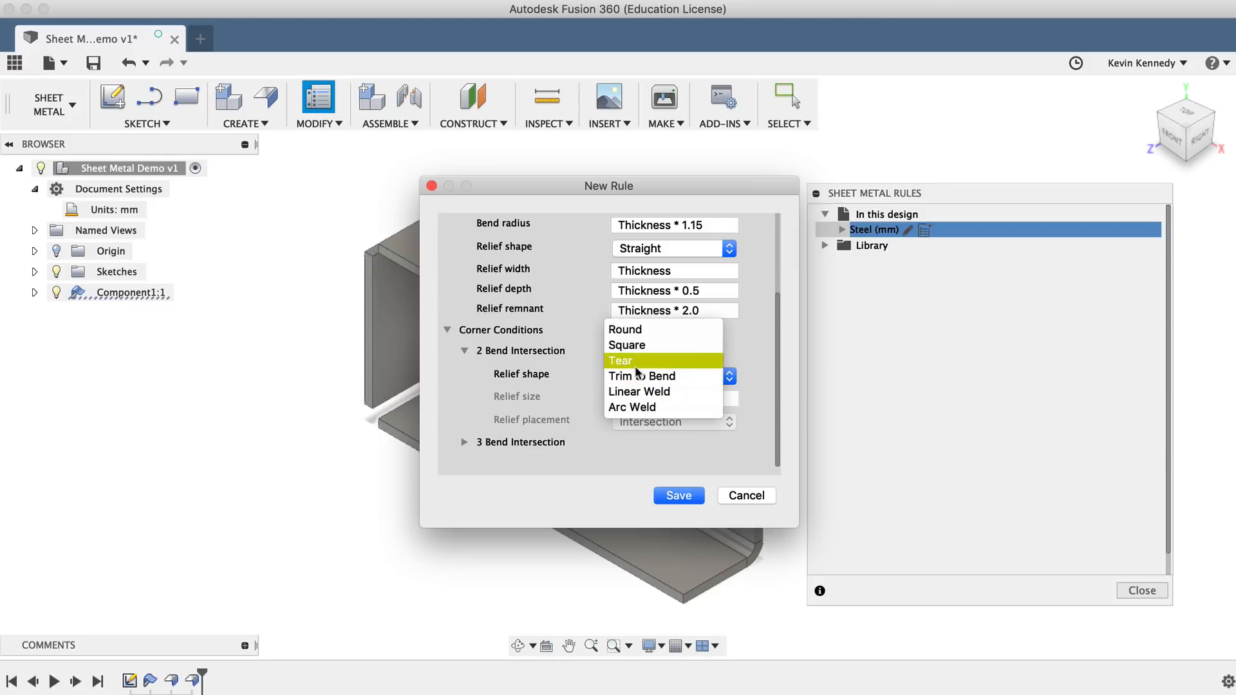
{"action": "left_click", "coordinate": [636, 340]}
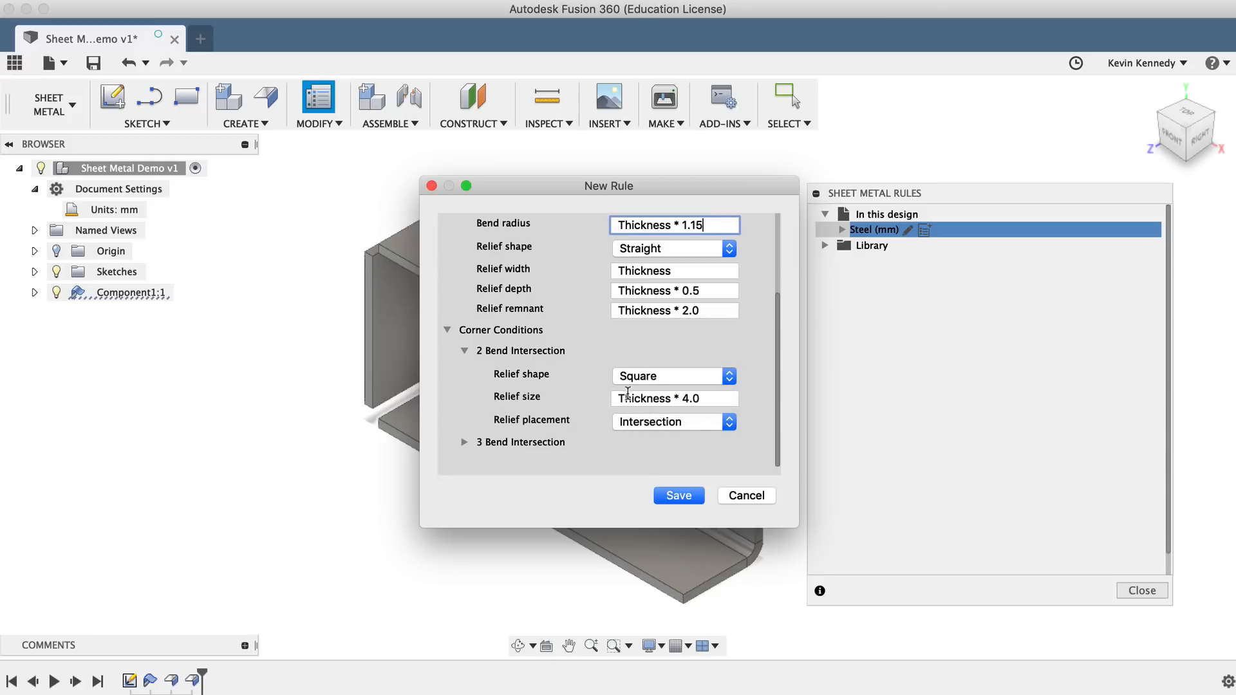
Set the 2 Bend Intersection relief size to Thickness * 3.0, save the rule and close the sheet metal rules.
{"action": "left_click", "coordinate": [686, 399]}
{"action": "key", "text": "BackSpace"}
{"action": "type", "text": "3"}
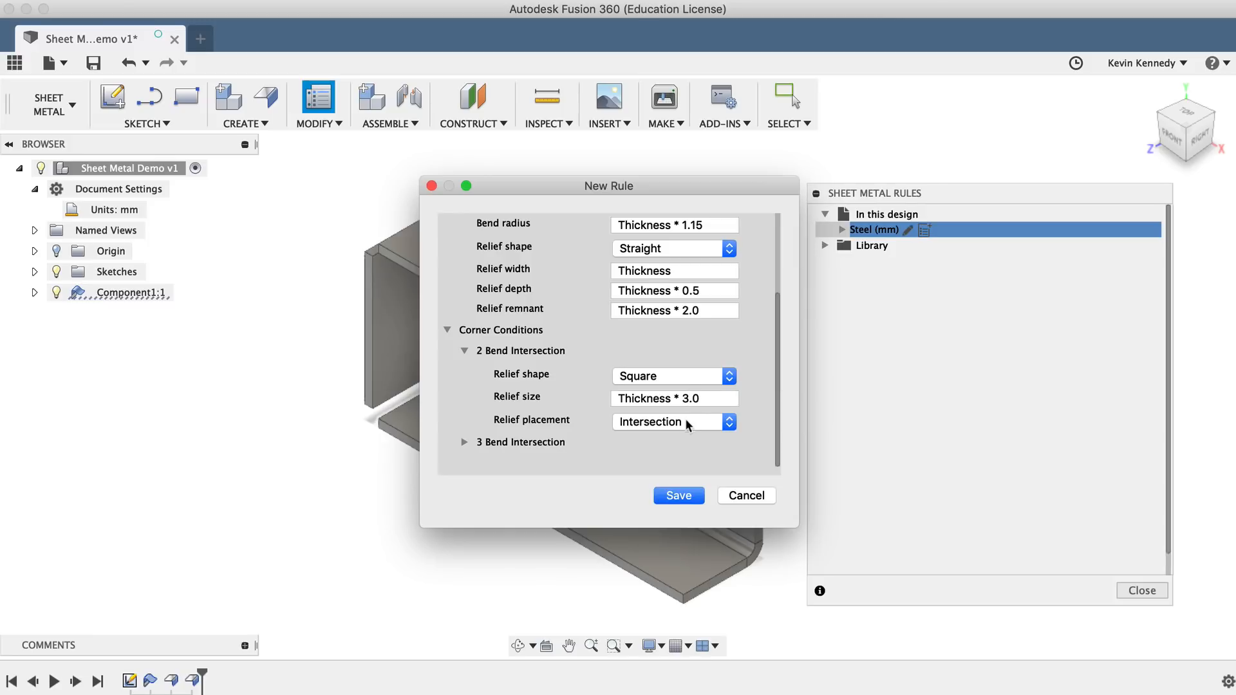
{"action": "left_click", "coordinate": [674, 497]}
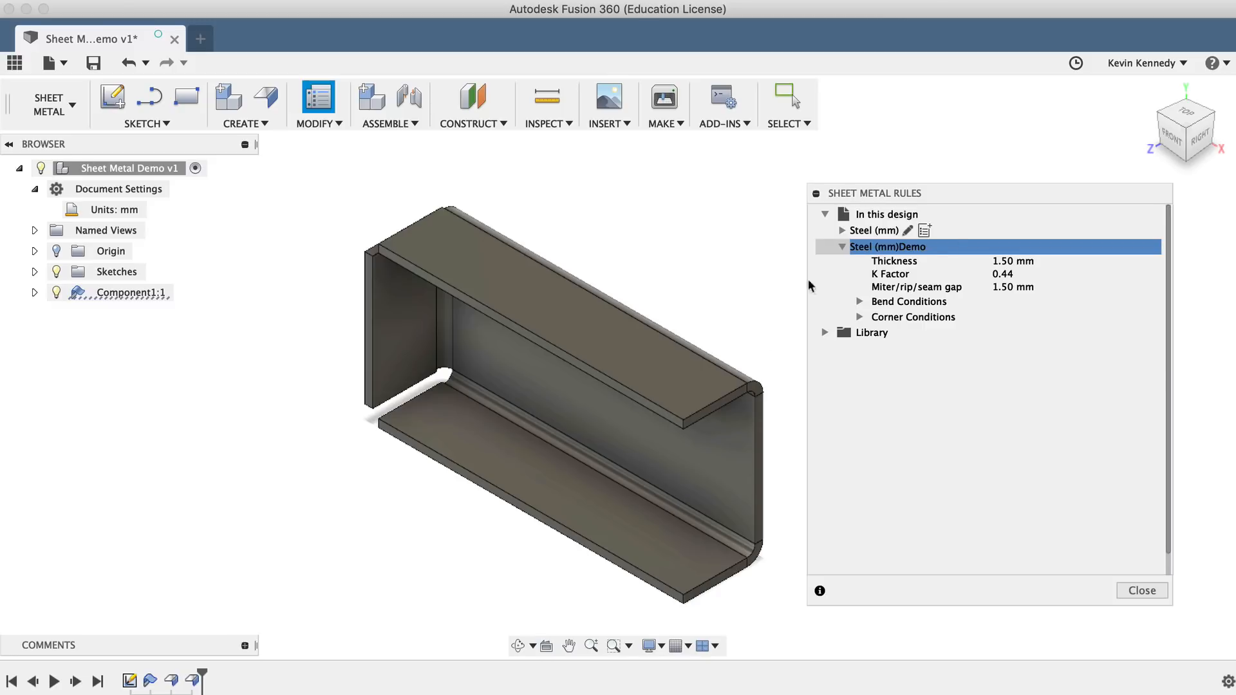
{"action": "mouse_move", "coordinate": [906, 250]}
{"action": "left_click", "coordinate": [1142, 591]}
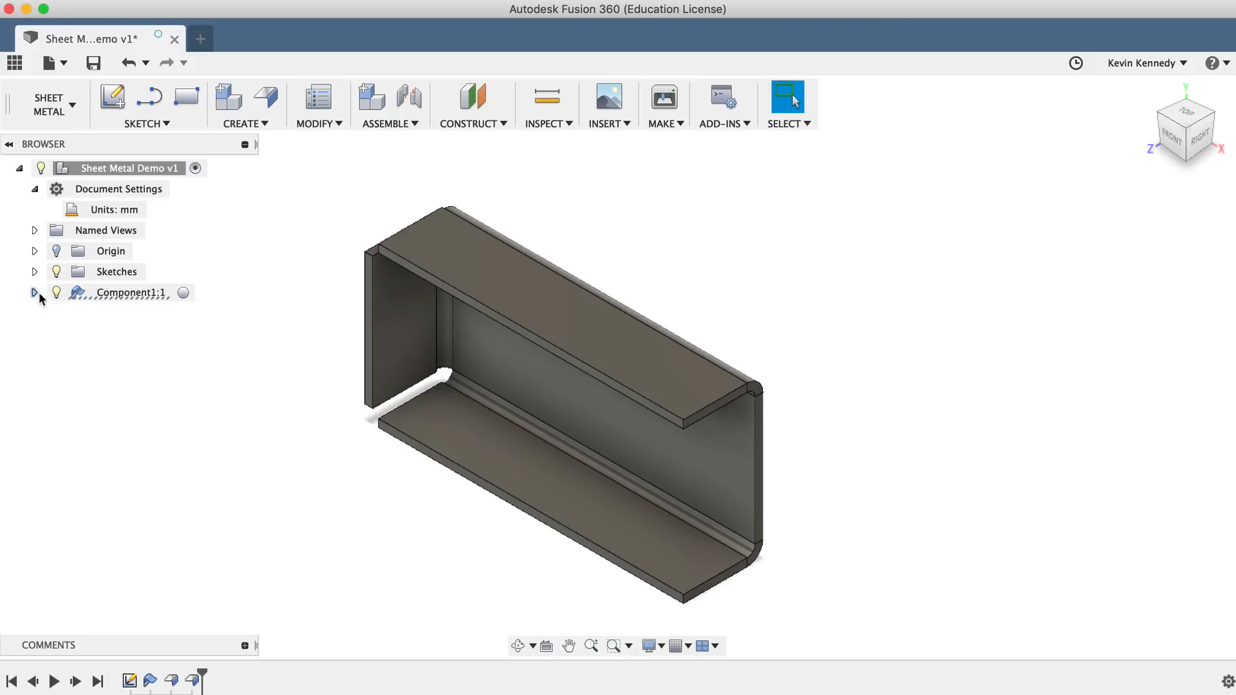
Switch Component1's sheet metal rule to Steel (mm)Demo.
{"action": "left_click", "coordinate": [34, 293]}
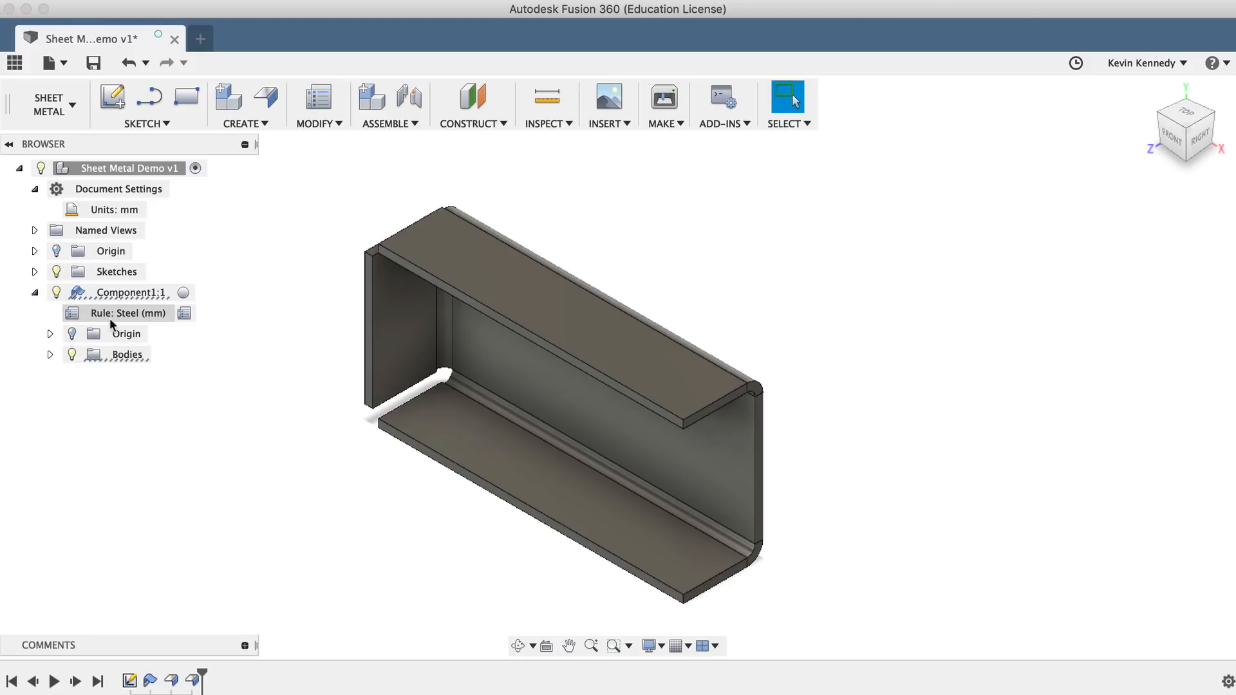
{"action": "left_click", "coordinate": [186, 314]}
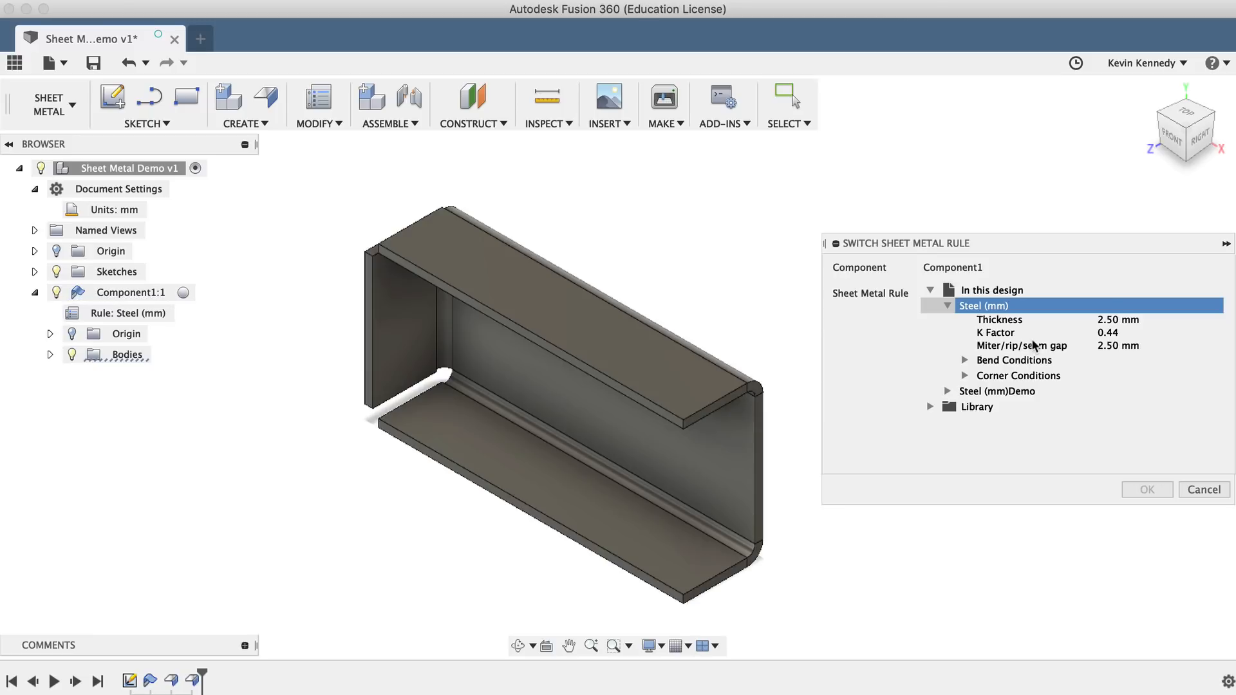
{"action": "left_click", "coordinate": [1034, 389]}
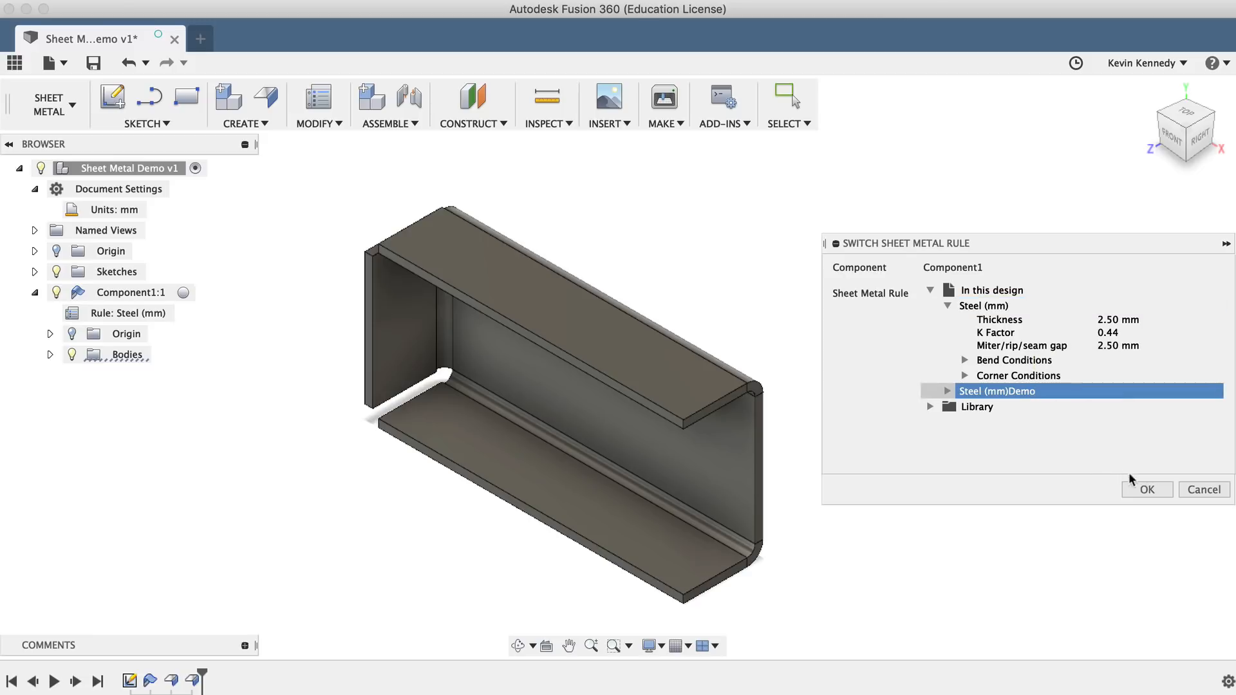
{"action": "left_click", "coordinate": [1141, 492]}
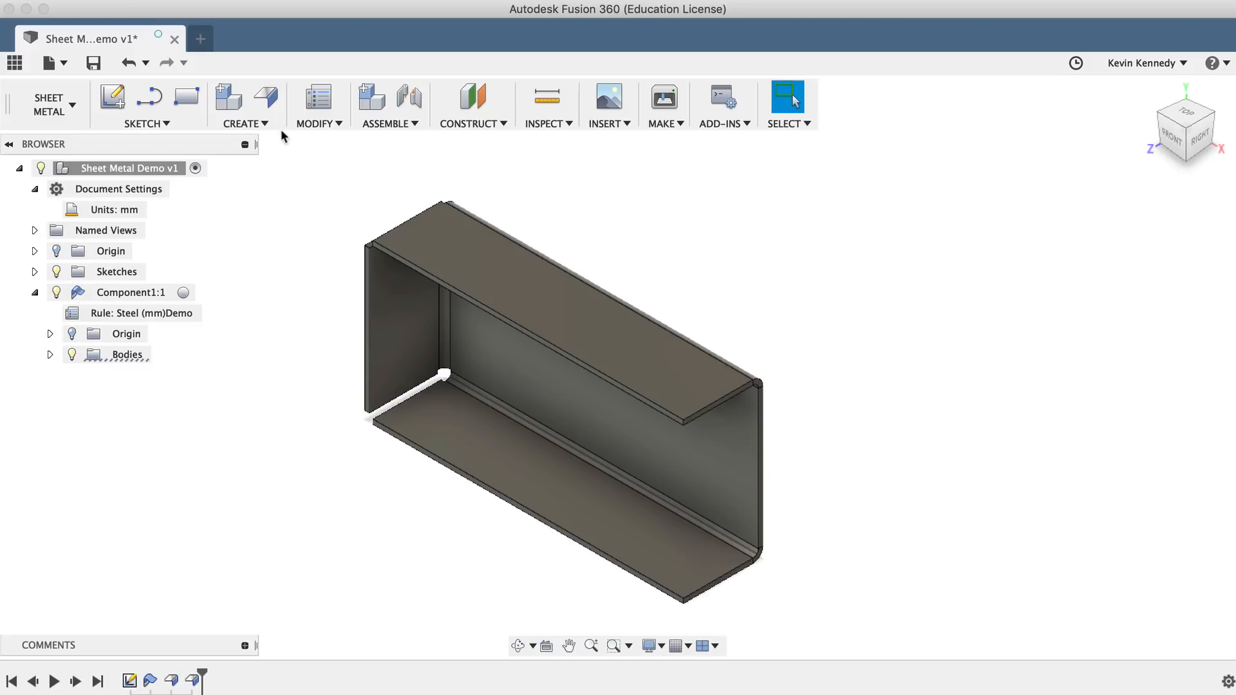
Create a flat pattern of the part, using the inner face of the large base panel between the flanges as stationary face.
{"action": "left_click", "coordinate": [314, 123]}
{"action": "left_click", "coordinate": [368, 161]}
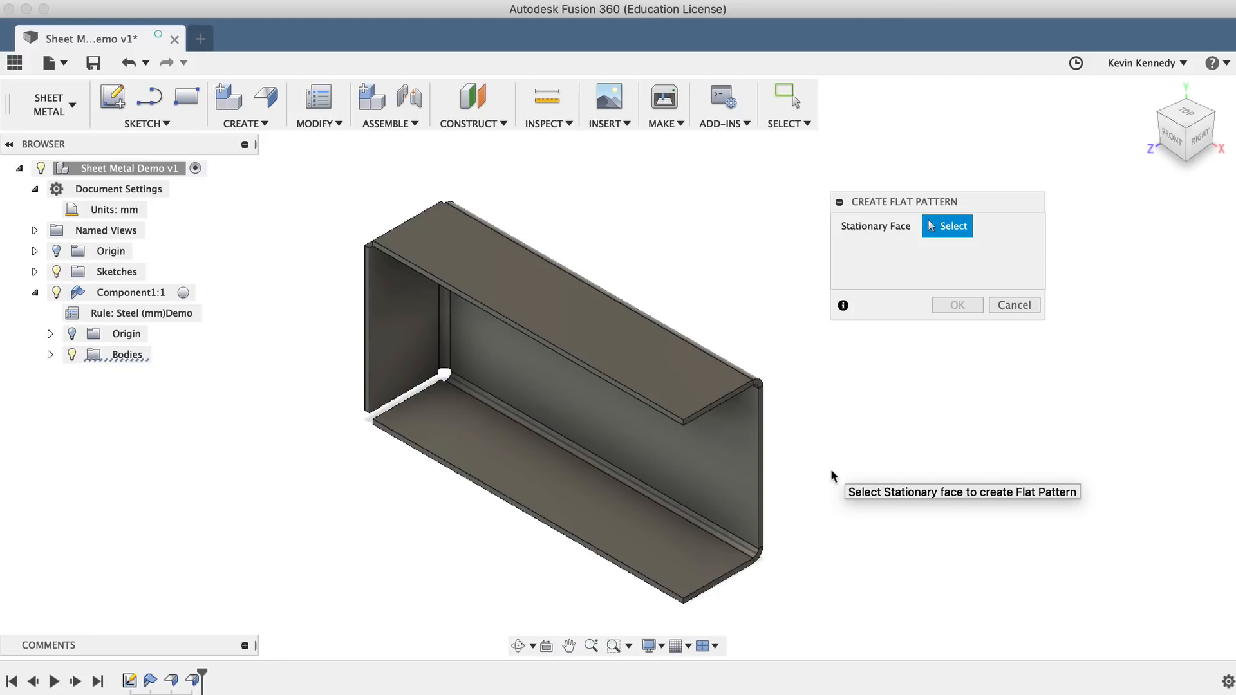
{"action": "left_click", "coordinate": [669, 461]}
{"action": "left_click", "coordinate": [959, 304]}
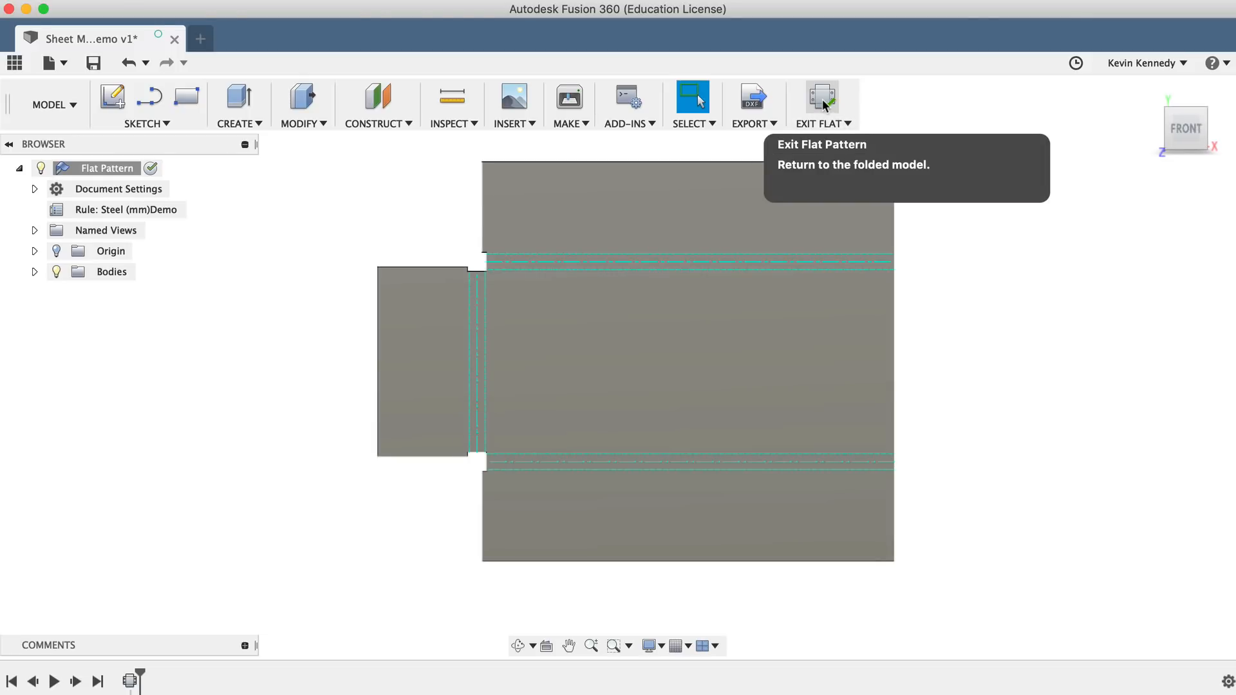
Return to the folded model and reopen the flat pattern stored under Component1.
{"action": "left_click", "coordinate": [824, 103]}
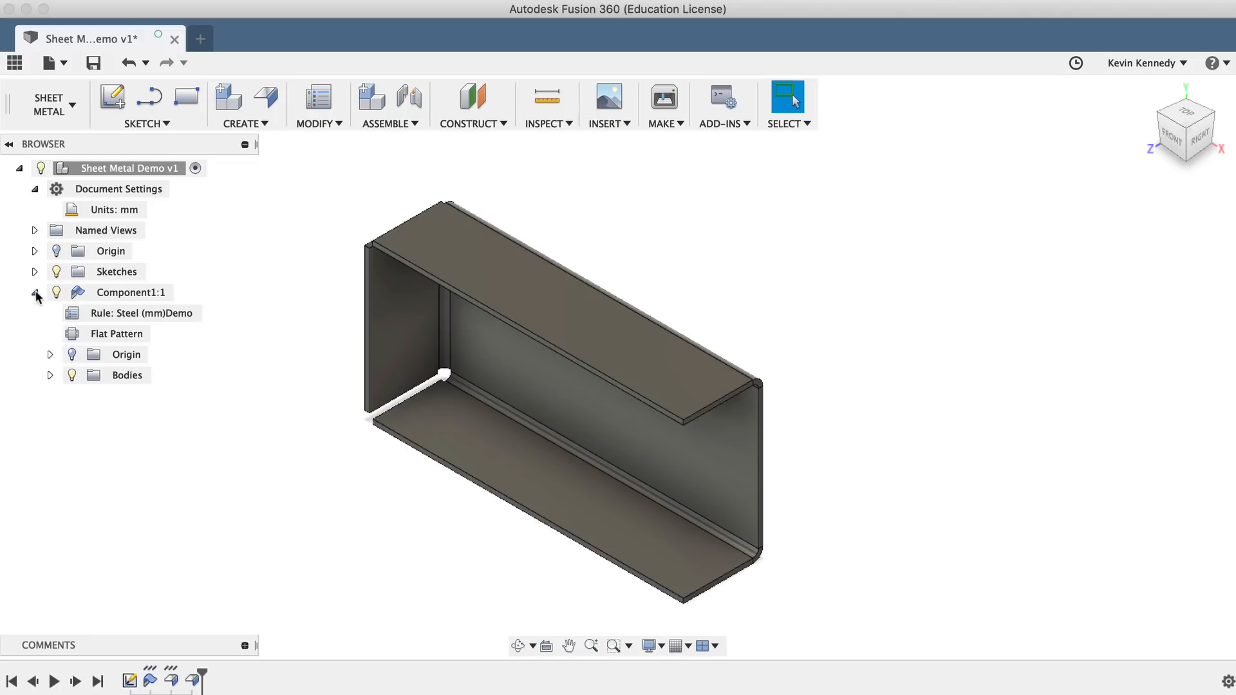
{"action": "left_click", "coordinate": [161, 336]}
{"action": "left_click", "coordinate": [160, 336]}
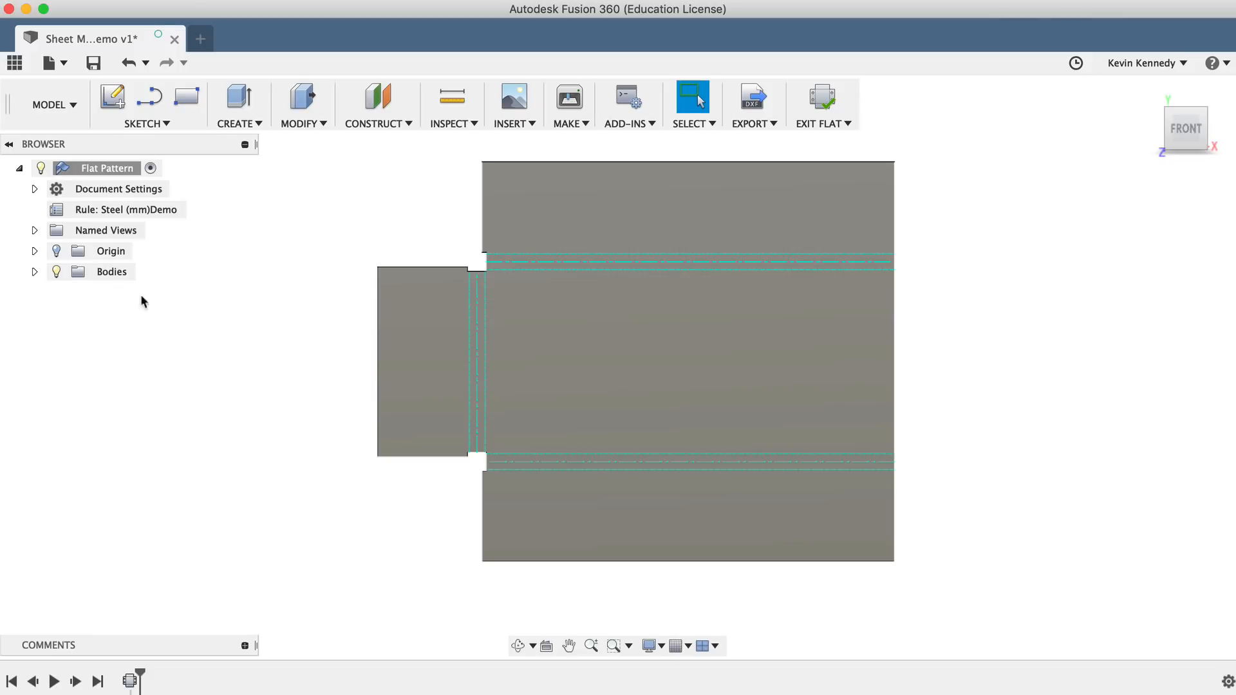
Save the design as a new version with the description Flat Pattern.
{"action": "left_click", "coordinate": [94, 63]}
{"action": "triple_click", "coordinate": [593, 327]}
{"action": "type", "text": "Flat Pattern"}
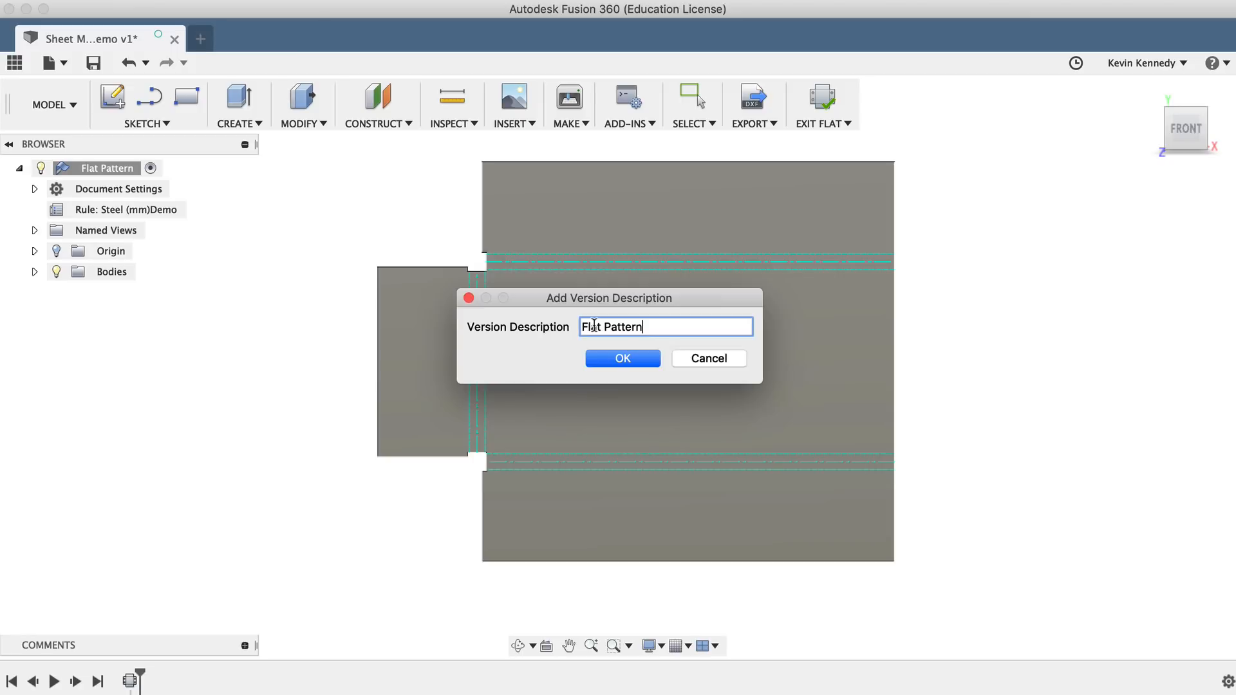
{"action": "key", "text": "Return"}
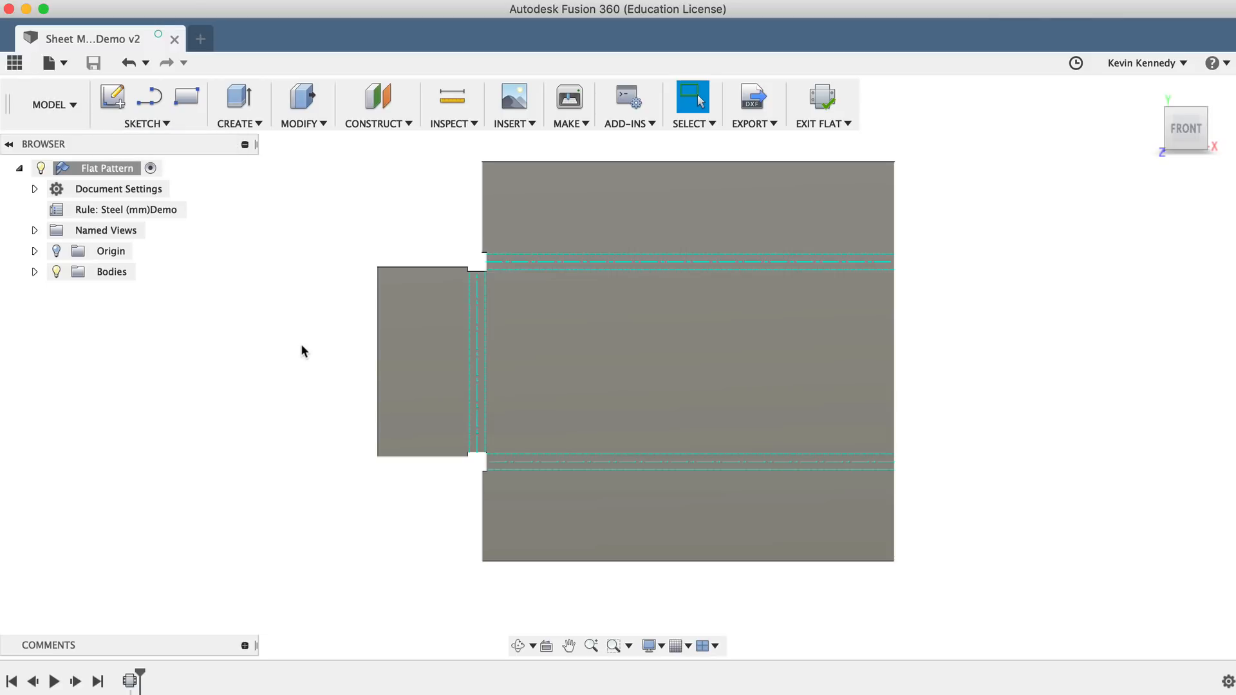
Create a new drawing of the flat pattern from scratch with the ISO standard, mm units and A3 sheet size.
{"action": "left_click", "coordinate": [53, 62]}
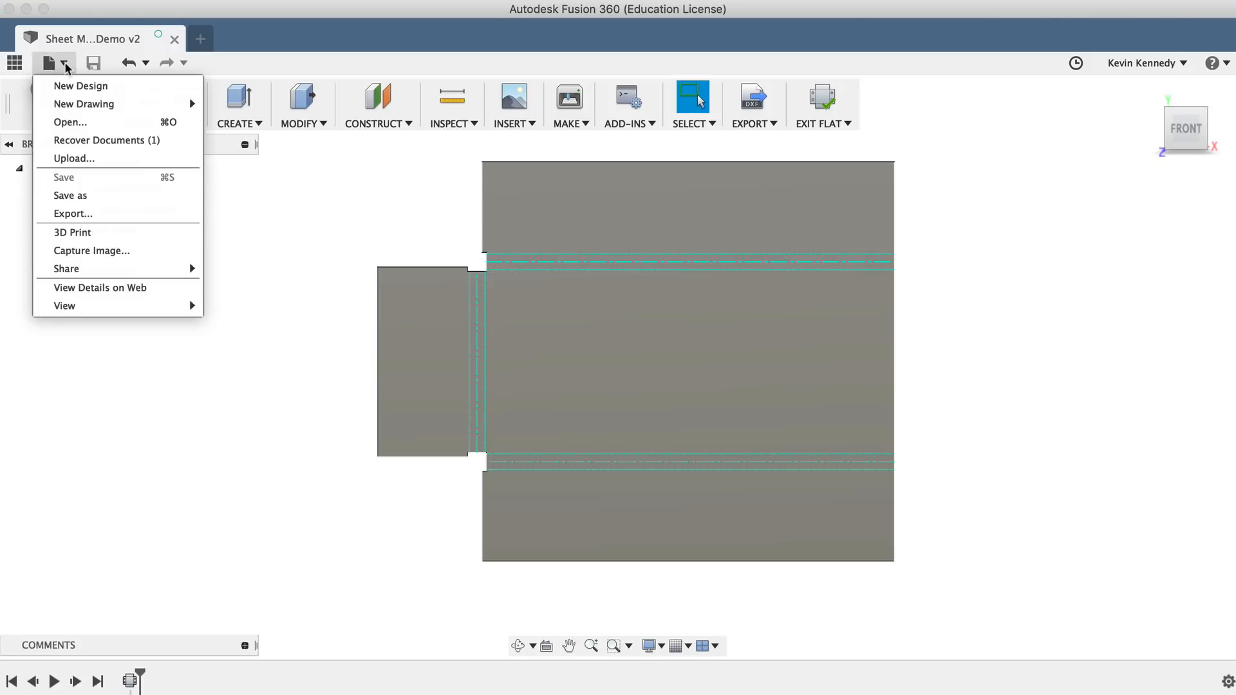
{"action": "mouse_move", "coordinate": [154, 105]}
{"action": "left_click", "coordinate": [287, 108]}
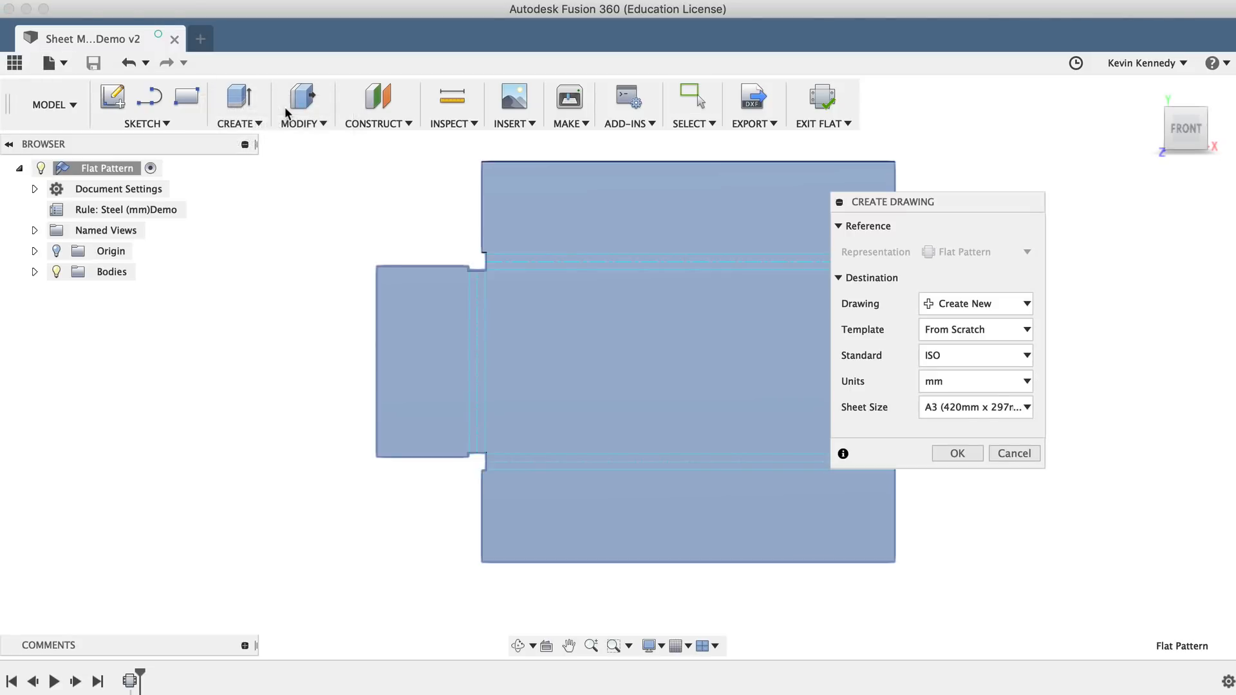
{"action": "left_click", "coordinate": [953, 454]}
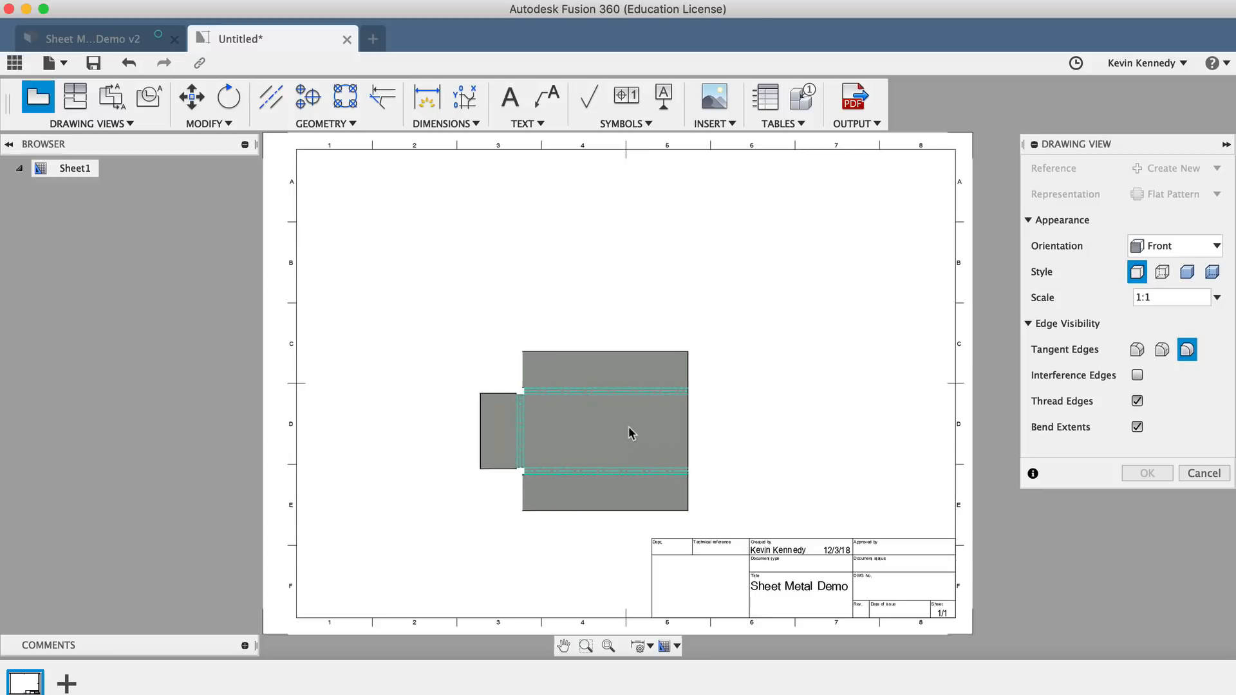
Place the flat pattern's front view on the sheet at 1:1 scale and move it up near the sheet's centre.
{"action": "left_click", "coordinate": [634, 427]}
{"action": "left_click", "coordinate": [1147, 473]}
{"action": "left_click", "coordinate": [638, 426]}
{"action": "left_click_drag", "start_coordinate": [638, 426], "coordinate": [616, 365]}
{"action": "left_click", "coordinate": [792, 380]}
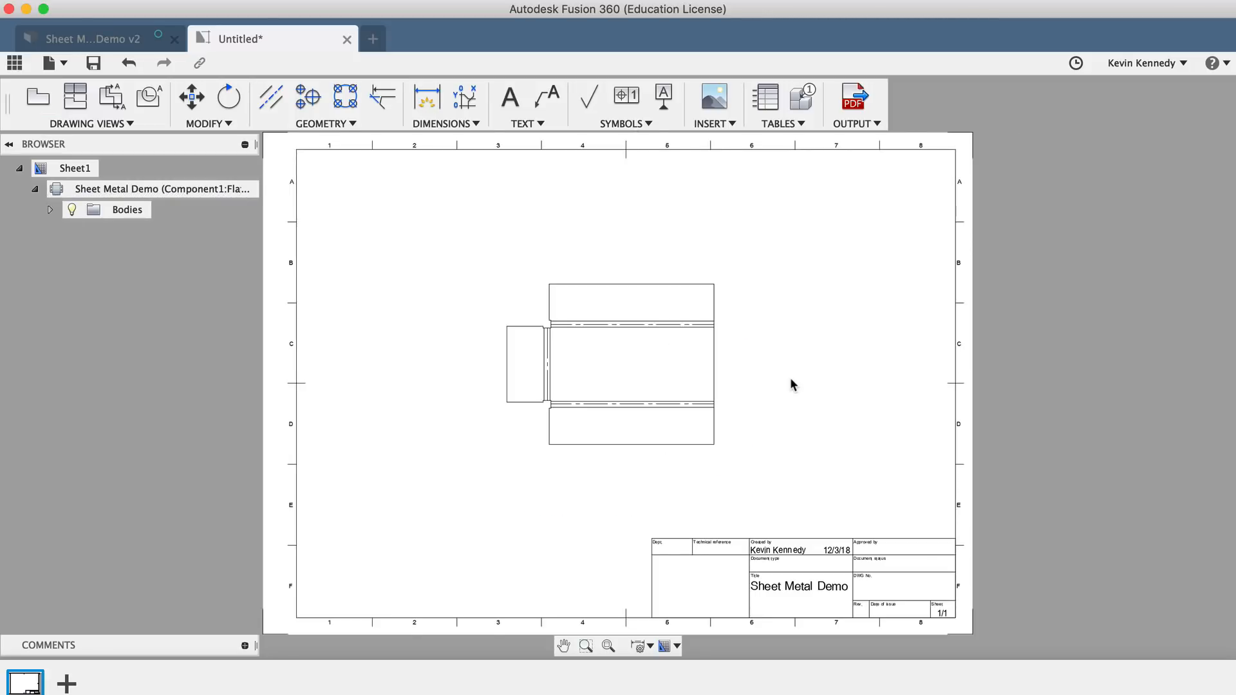